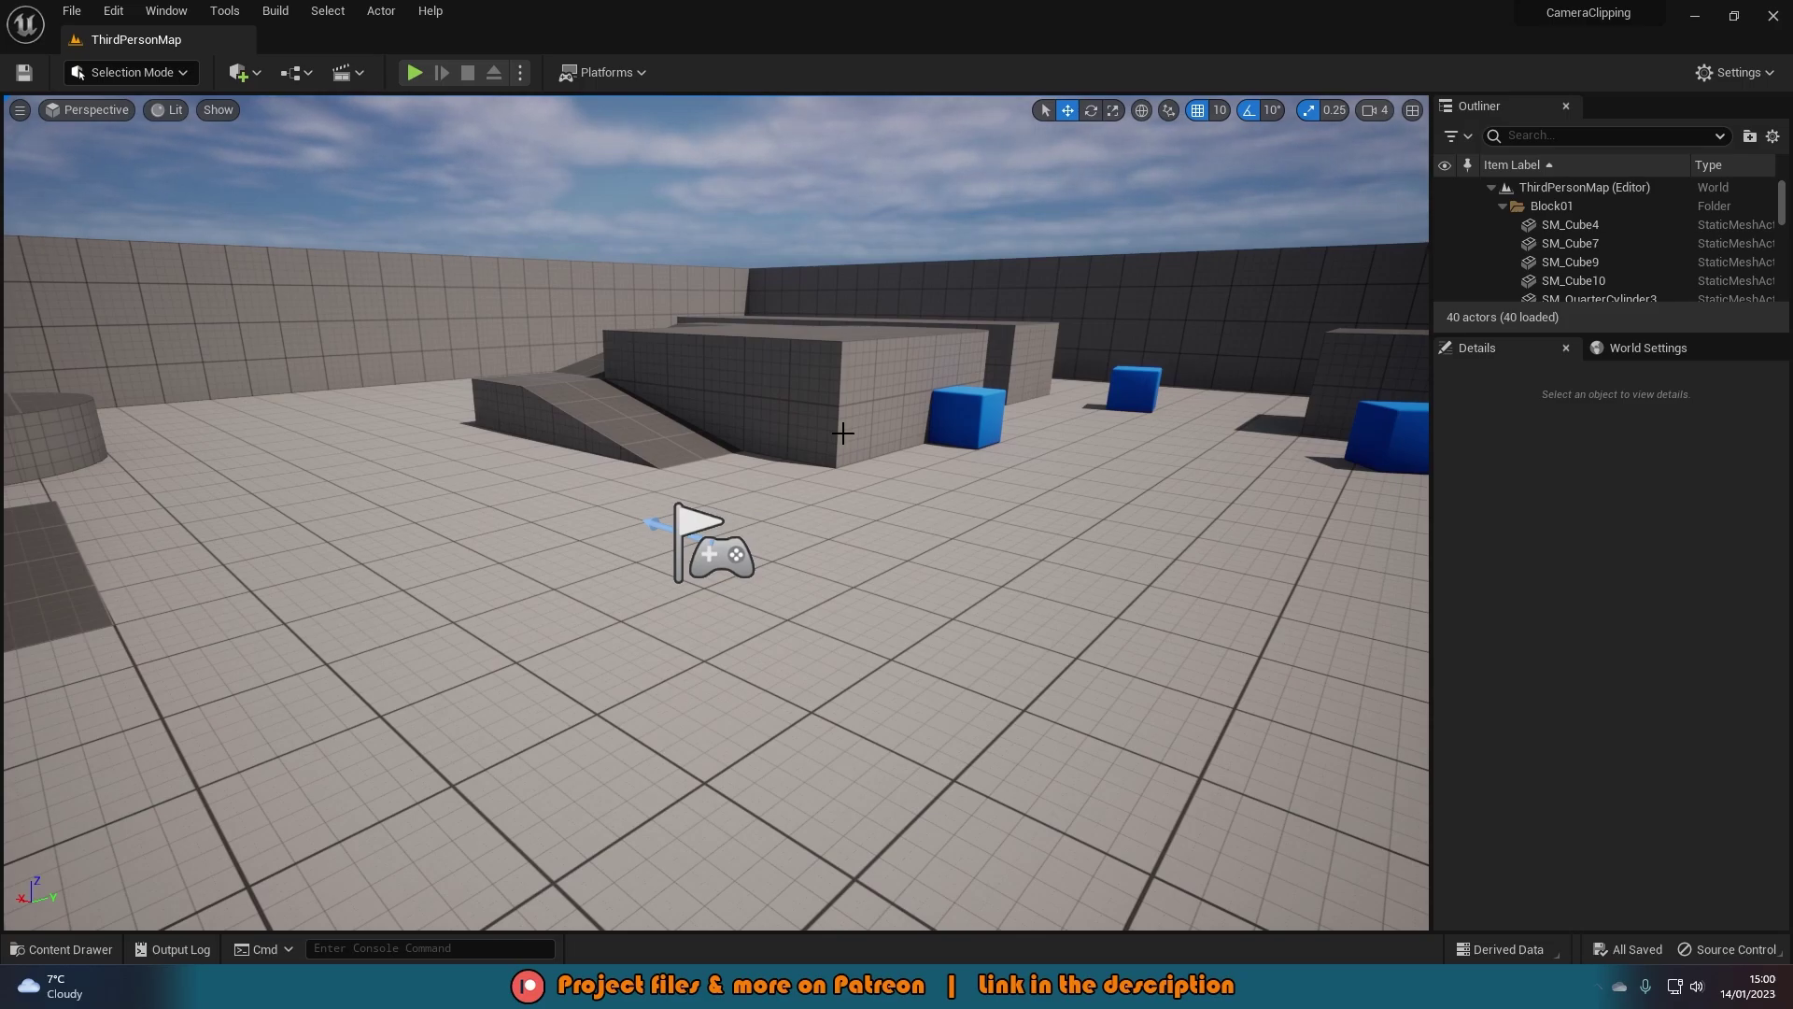
- Play-test the level, running the character along the walls and blocks to examine how the camera handles obstacles, and end the session
right_drag(843, 433, 845, 433)
key(a)
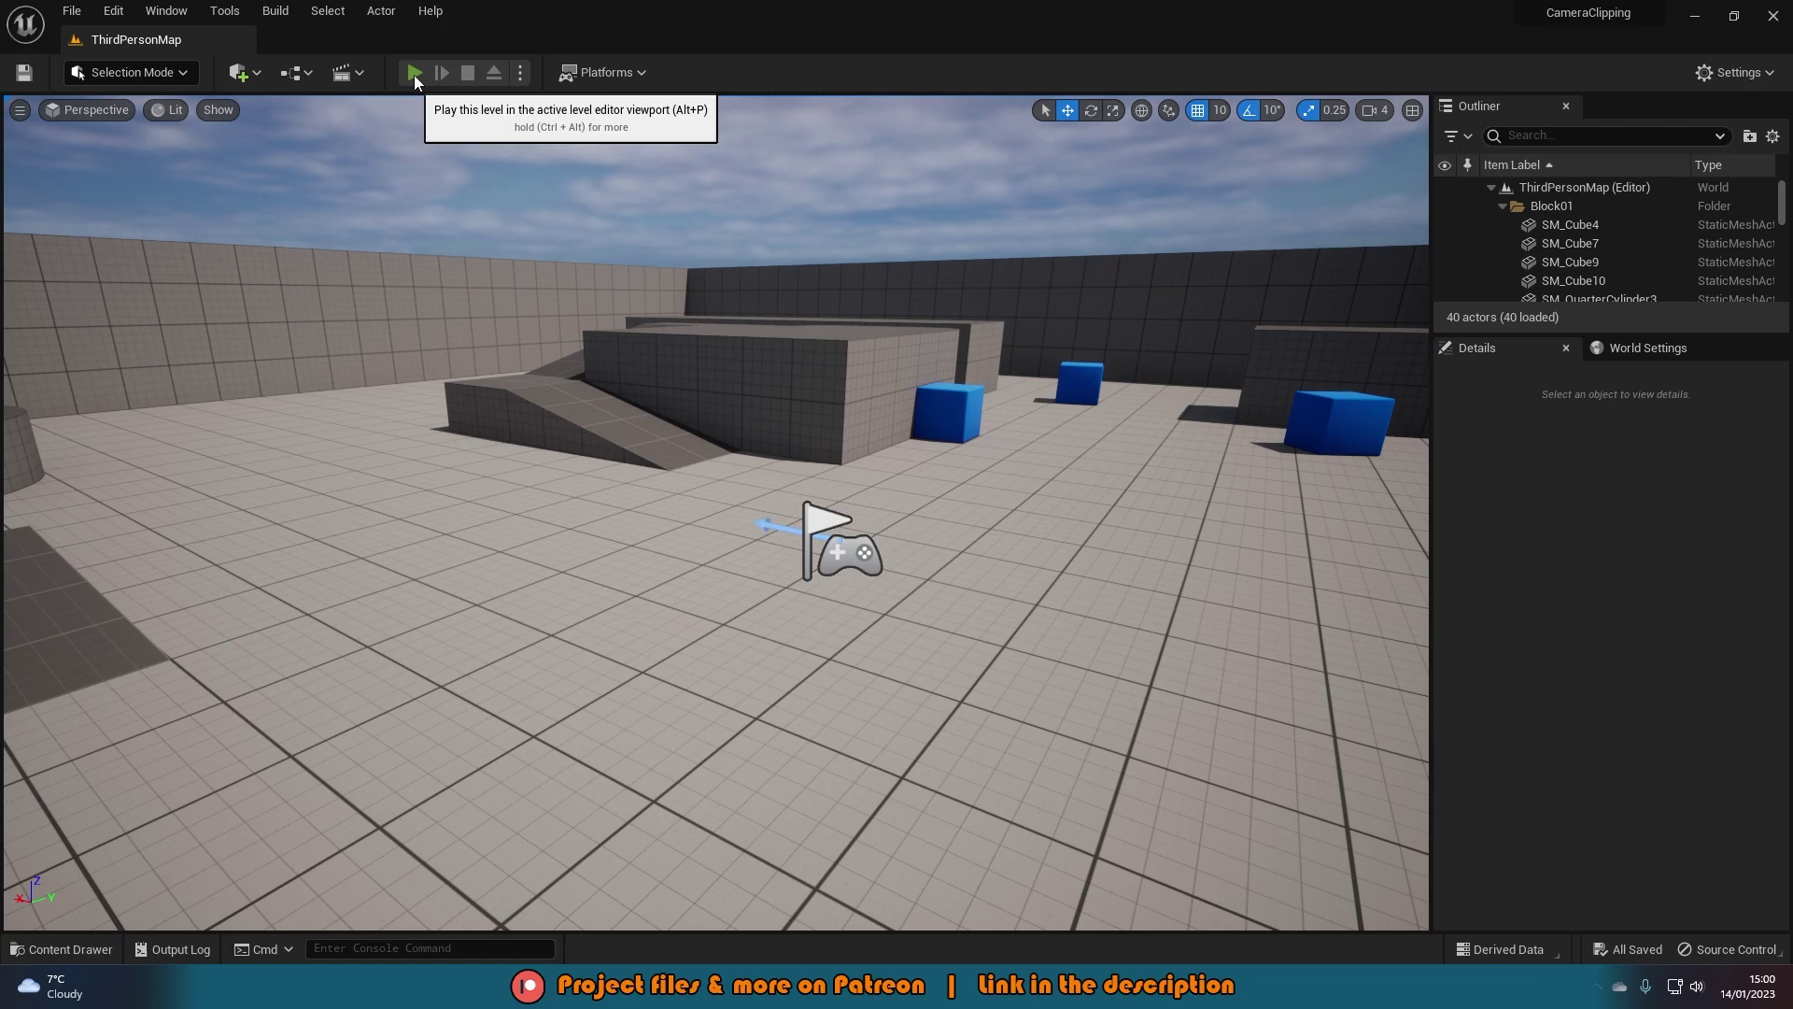
click(416, 73)
key(w)
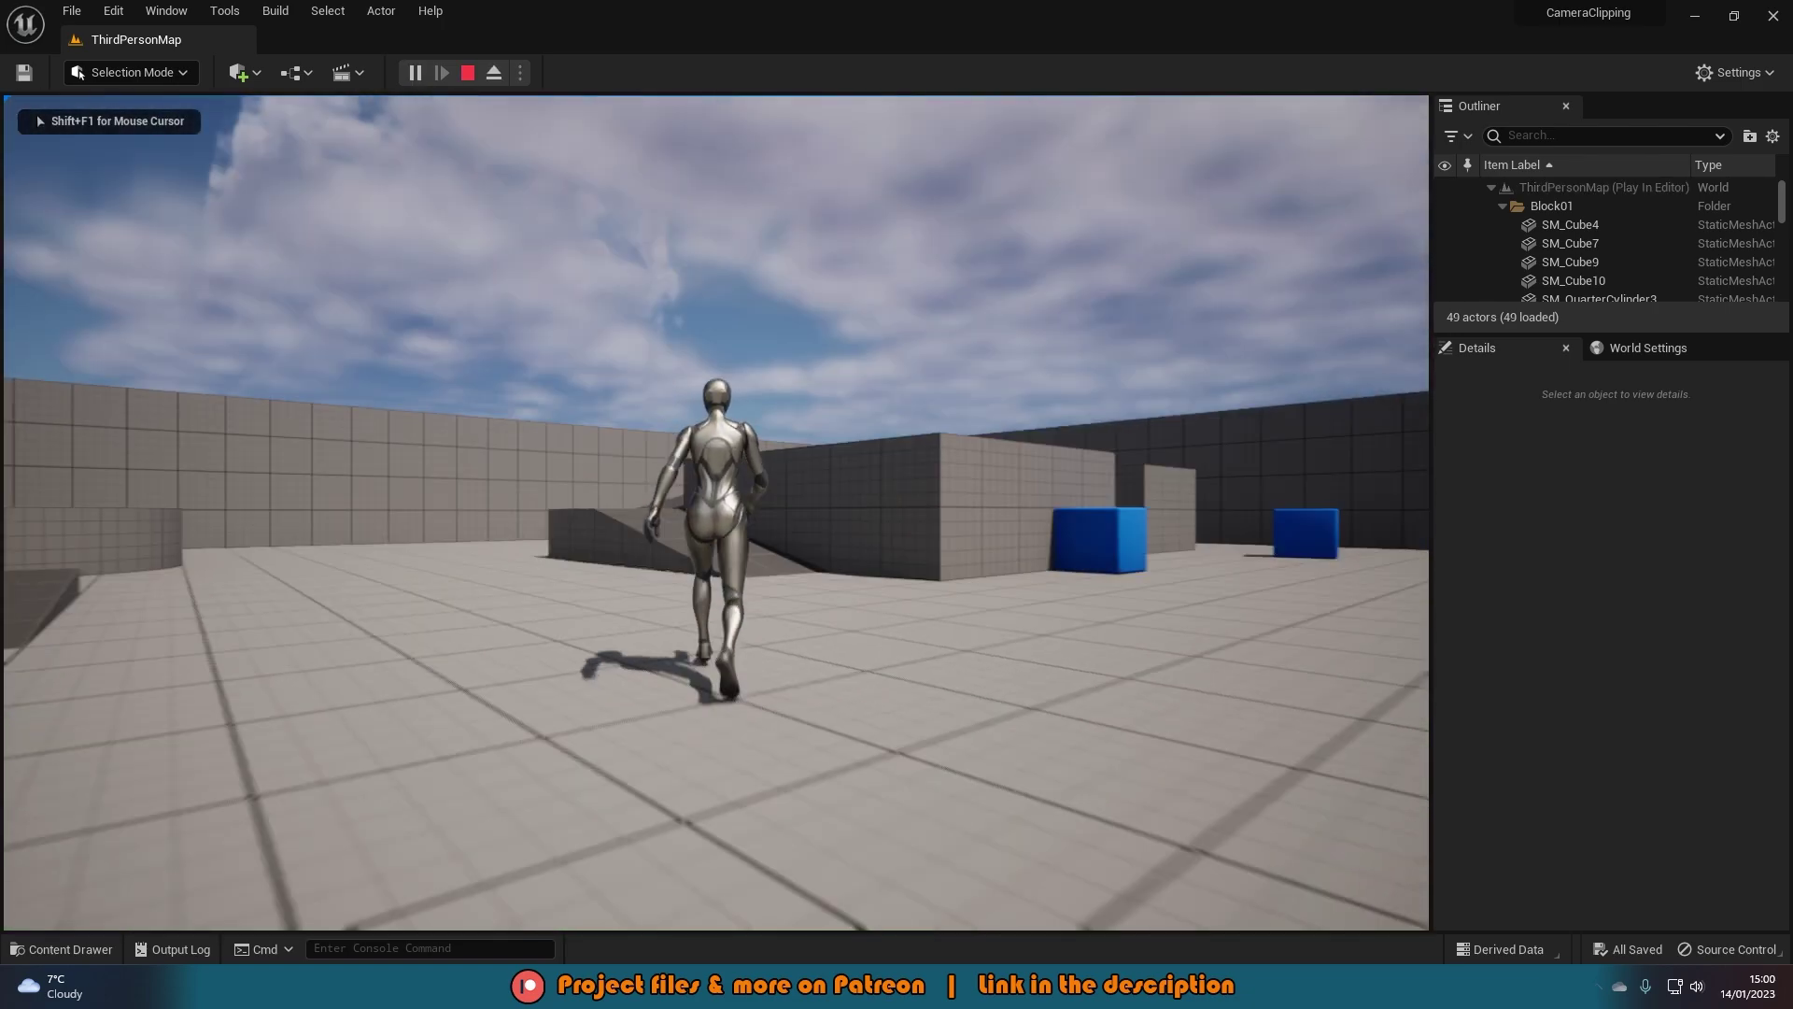
key(w)
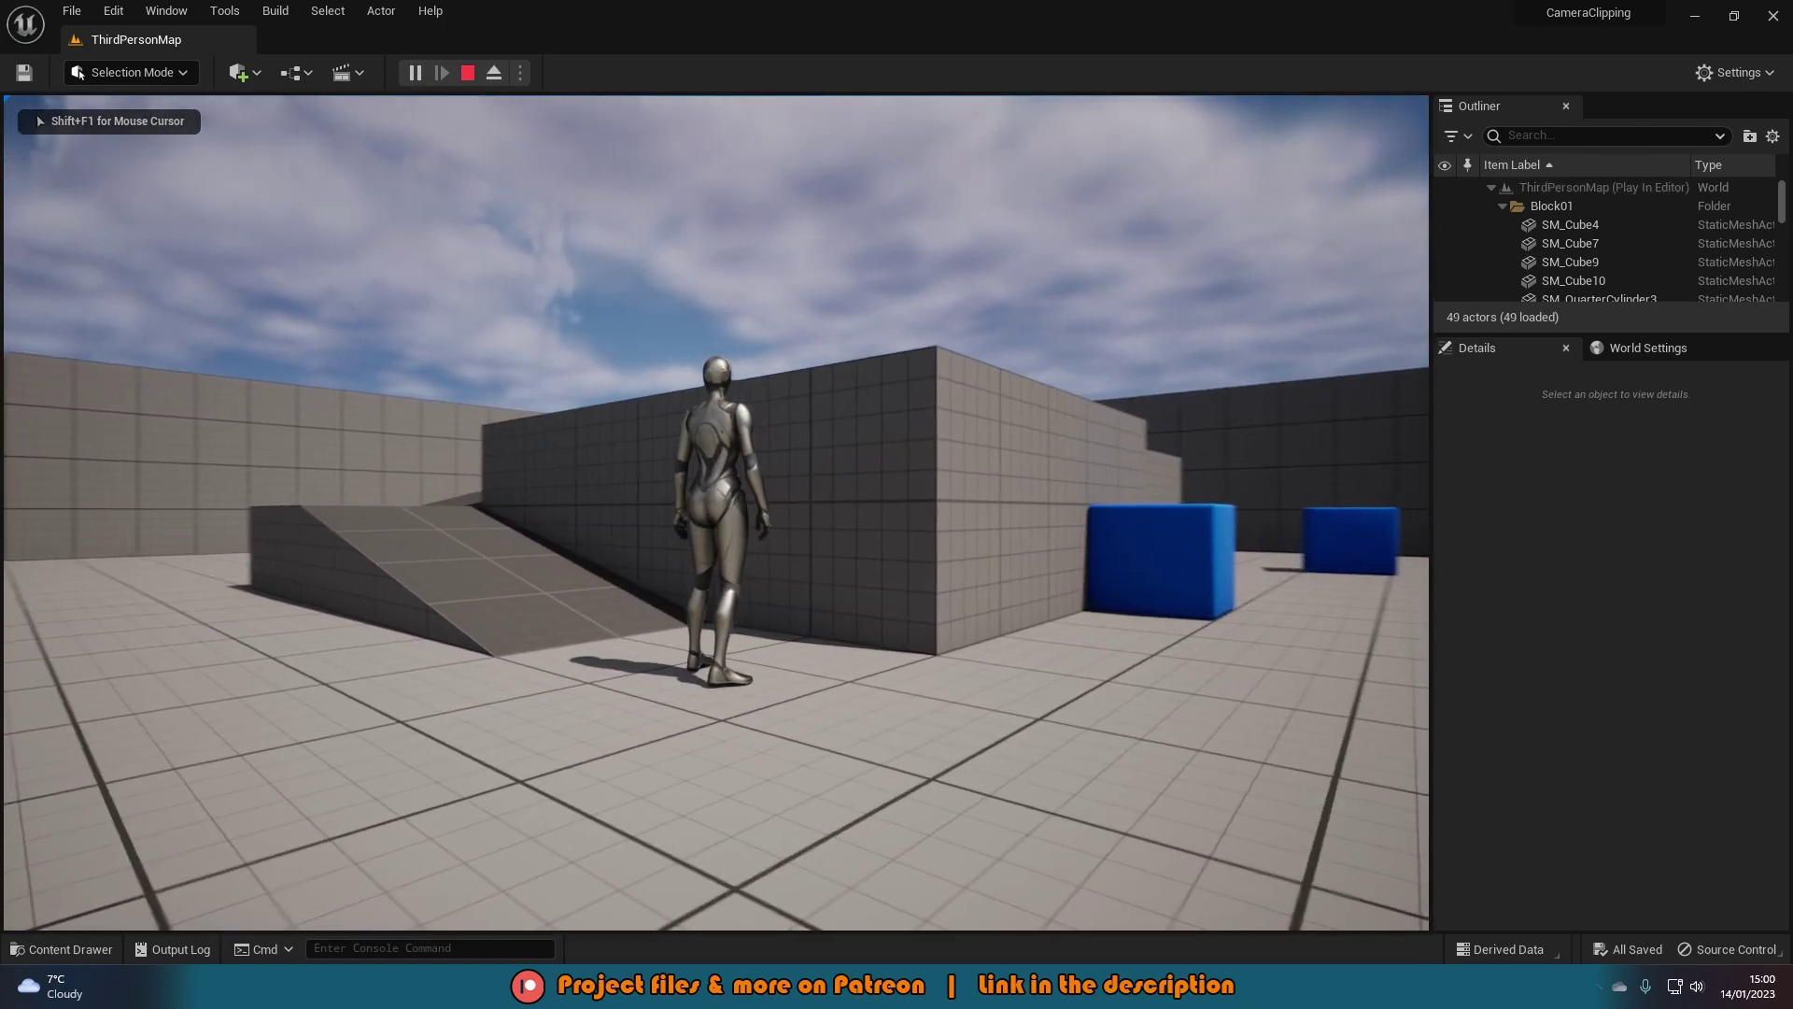
key(w)
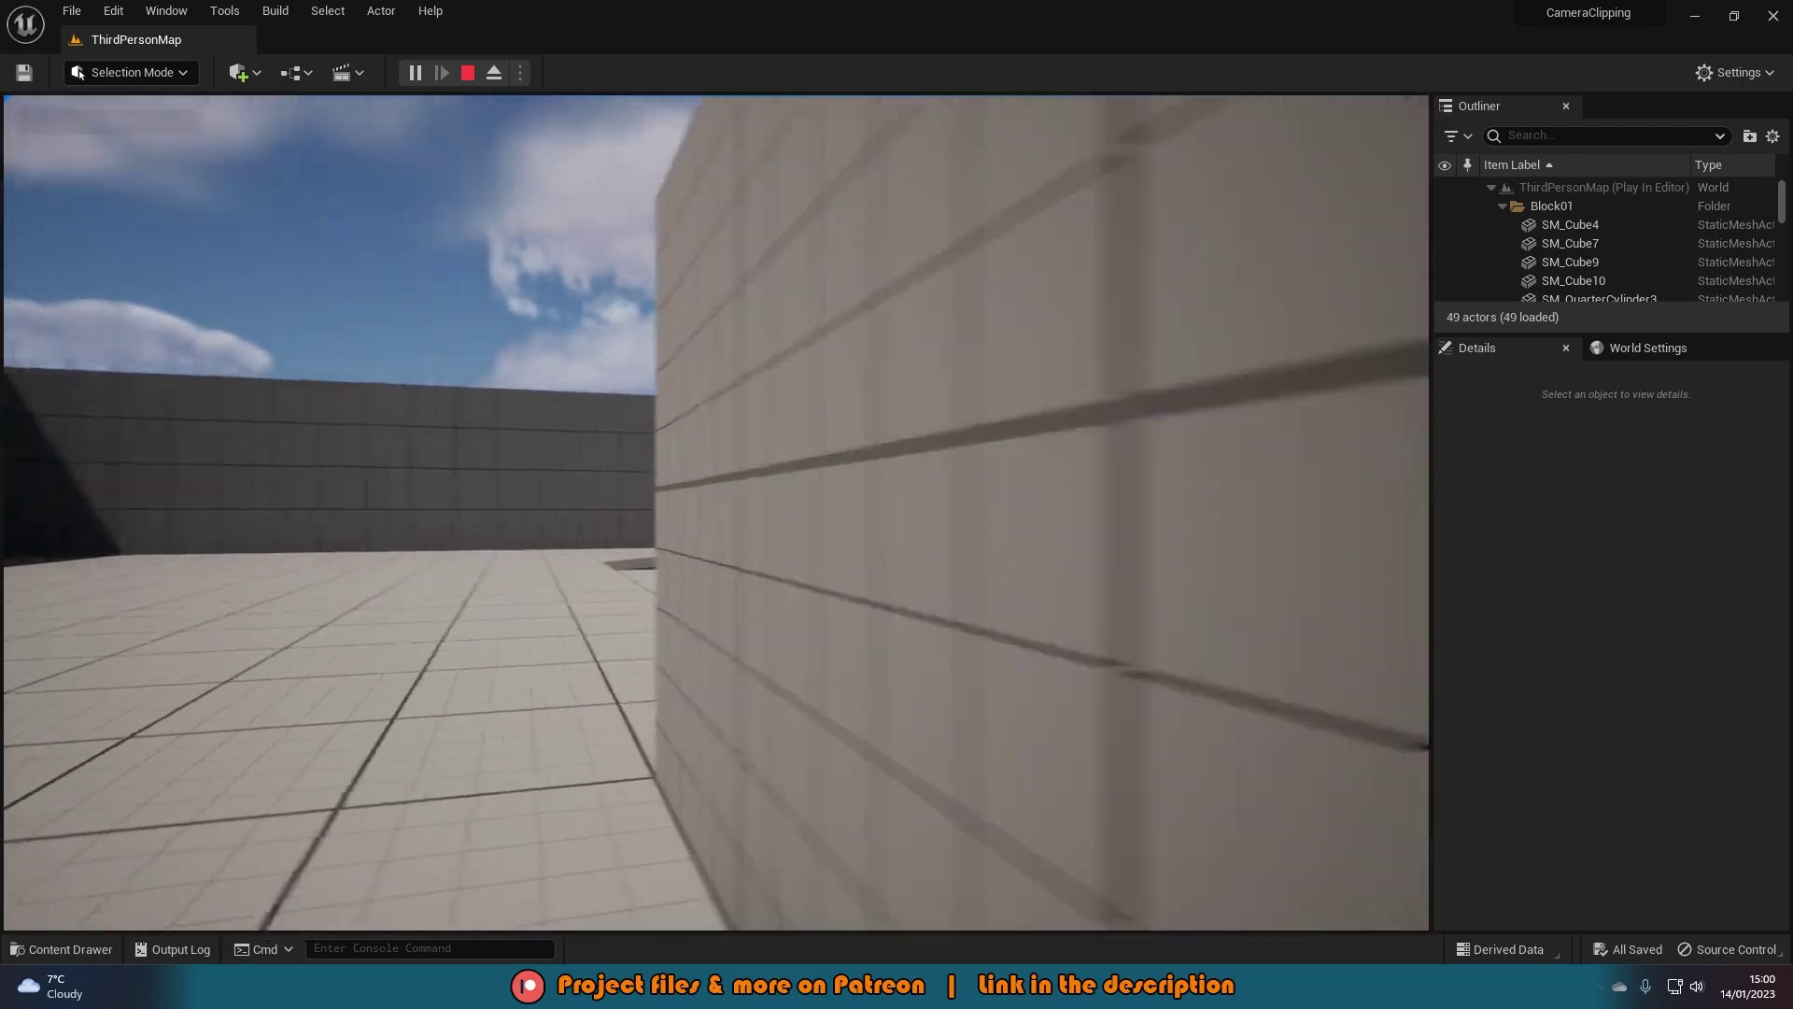
key(w)
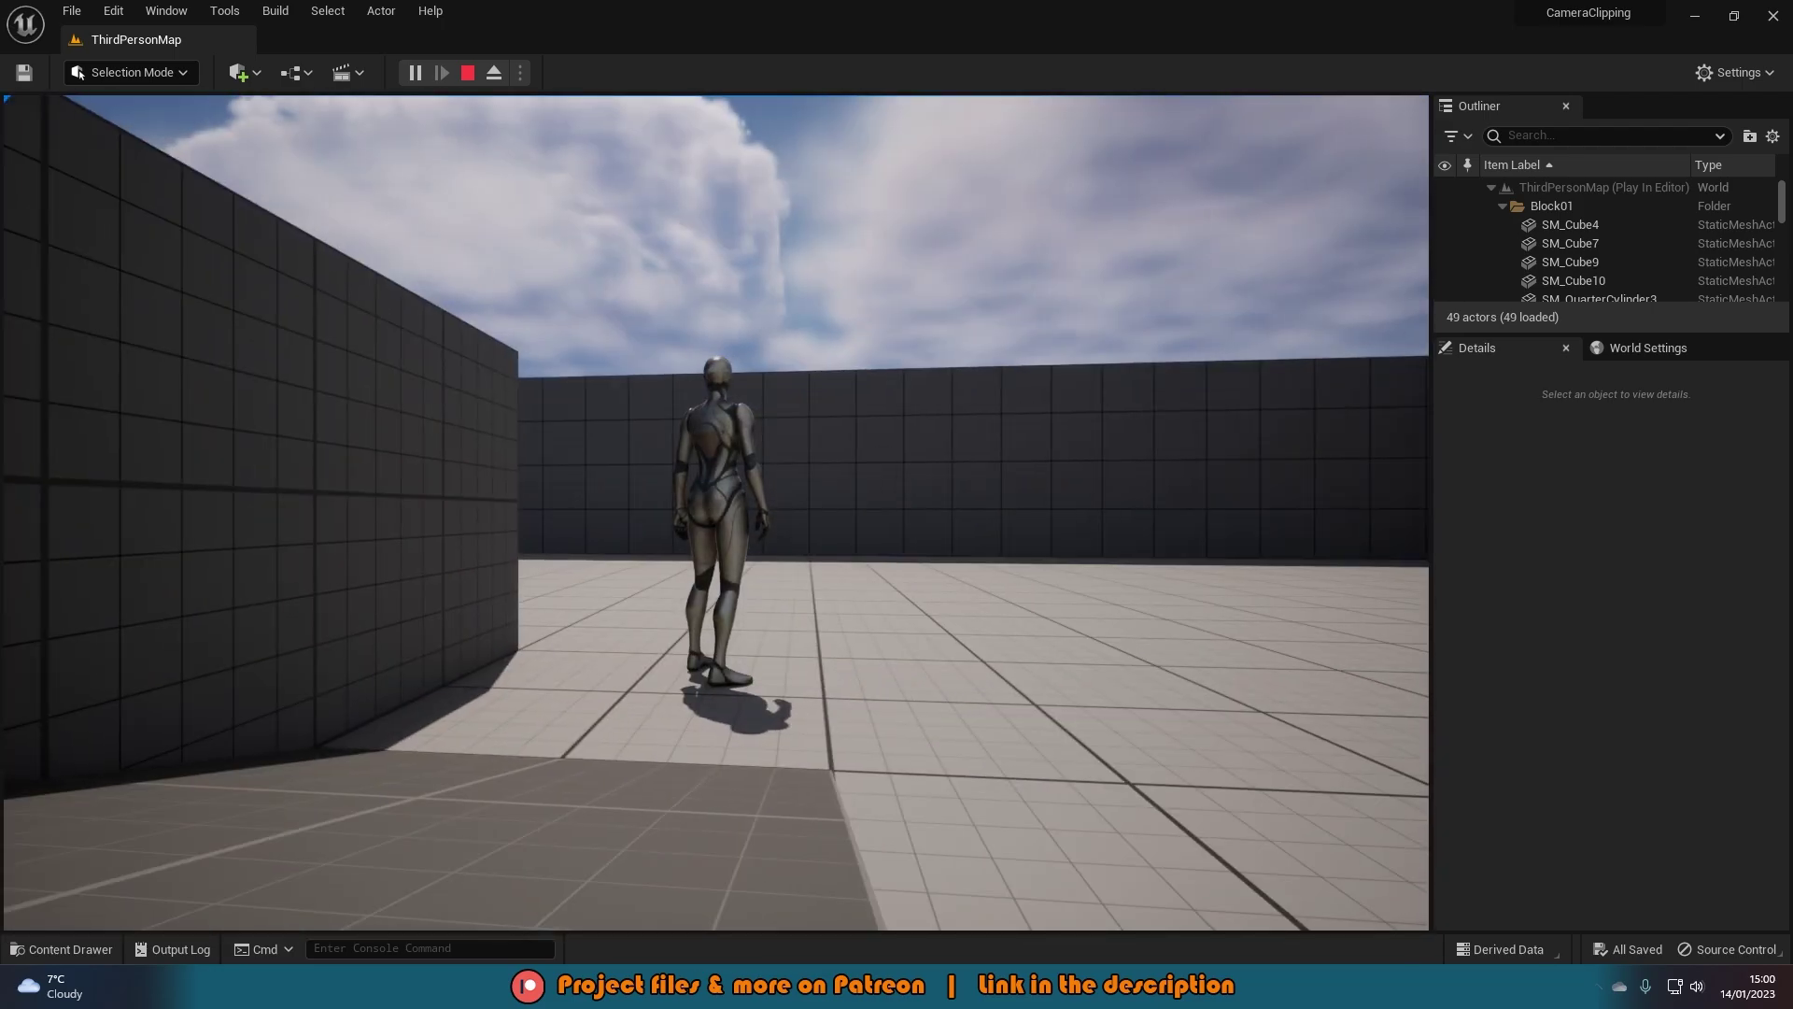
key(w)
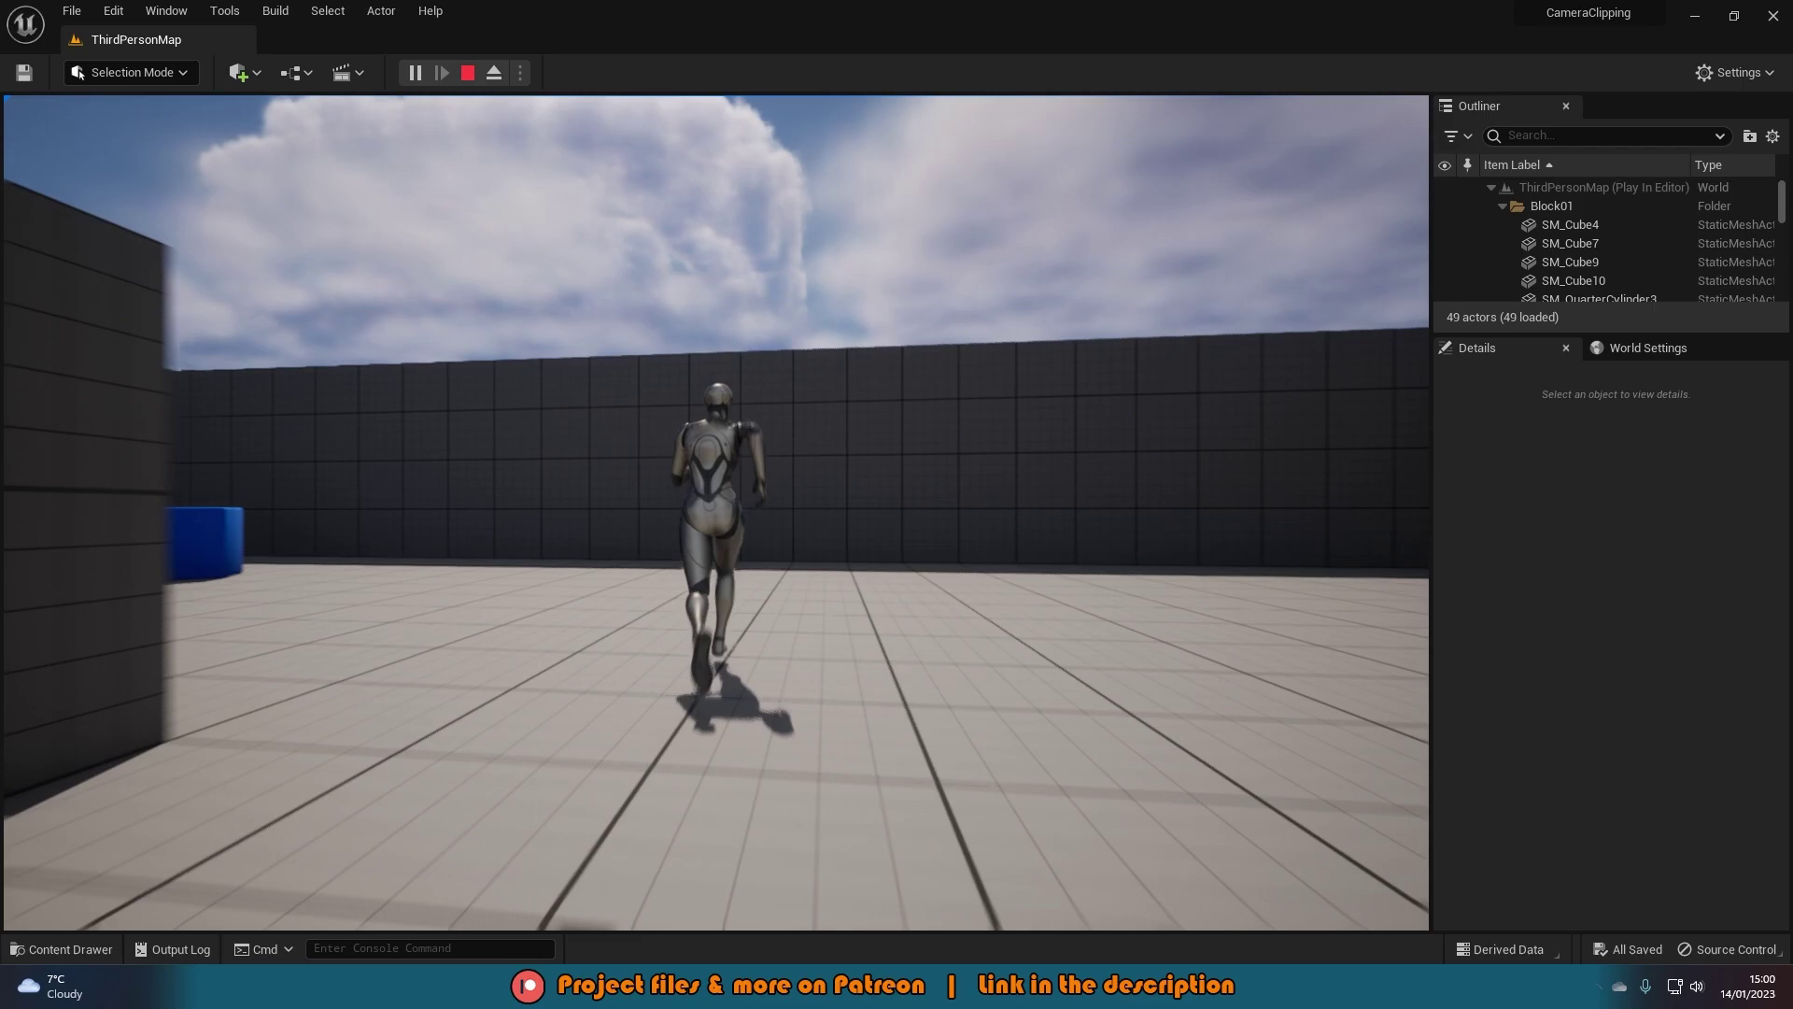
key(w)
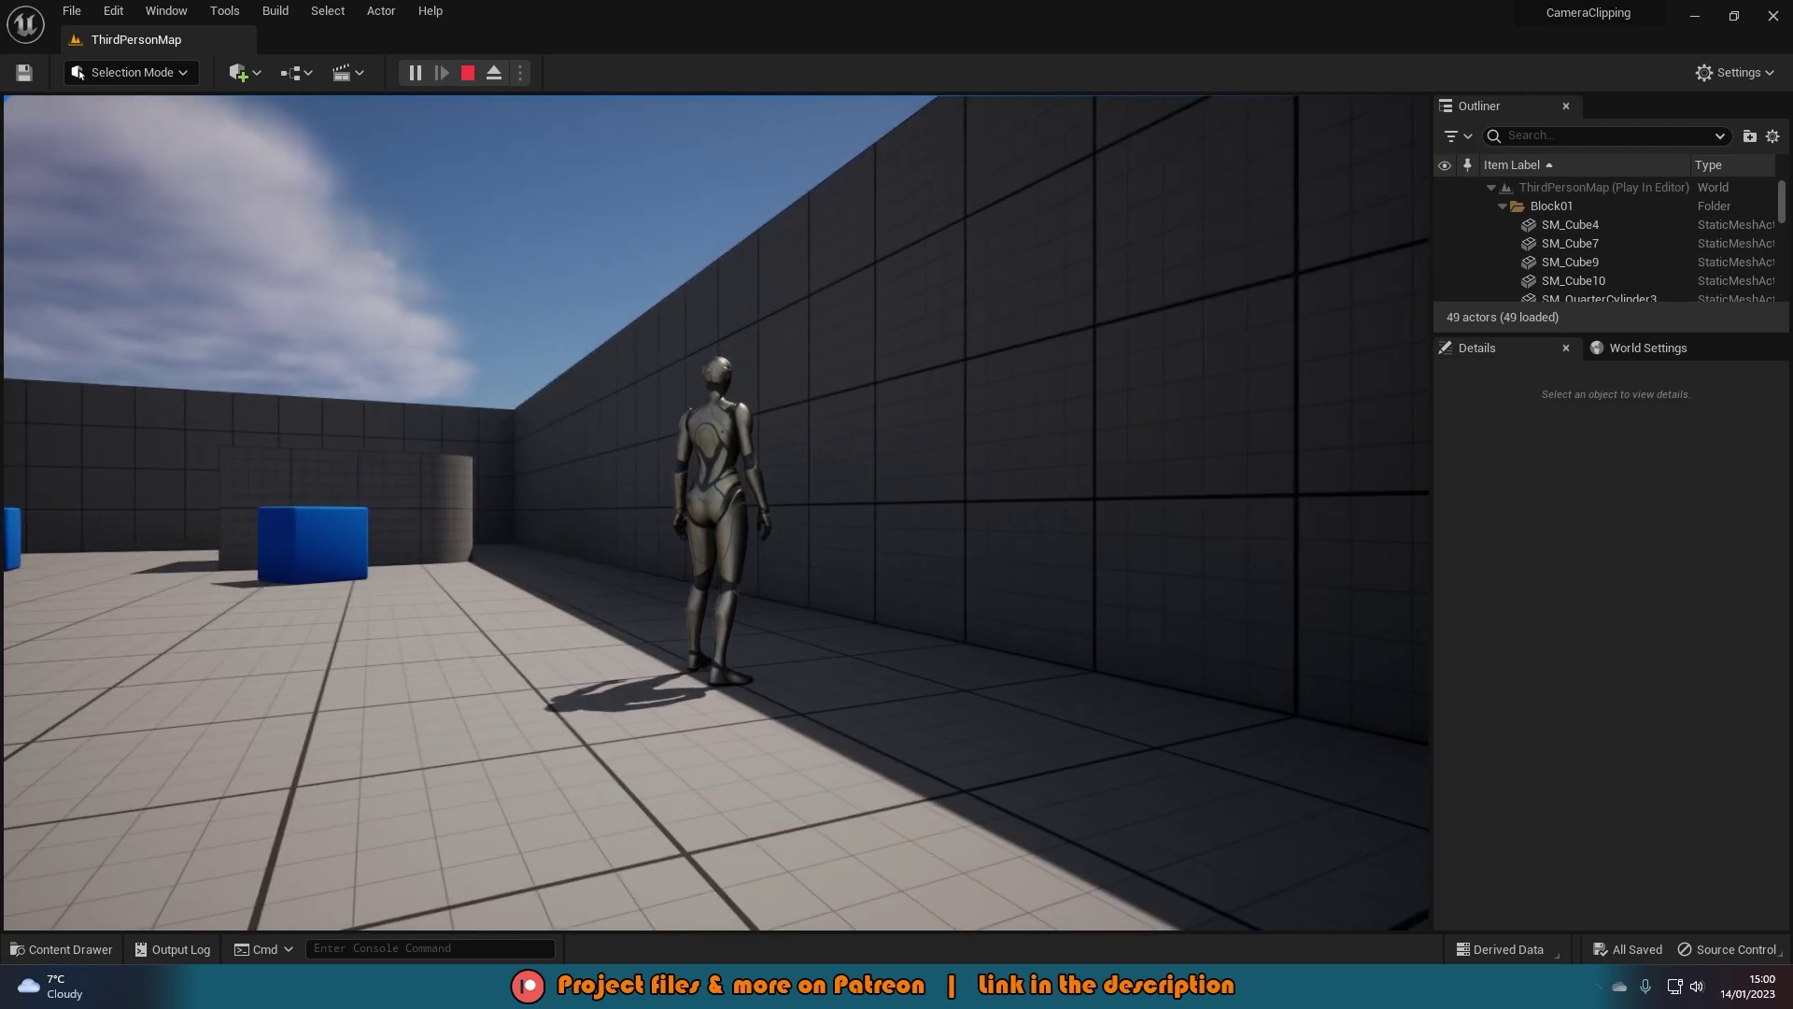
key(w)
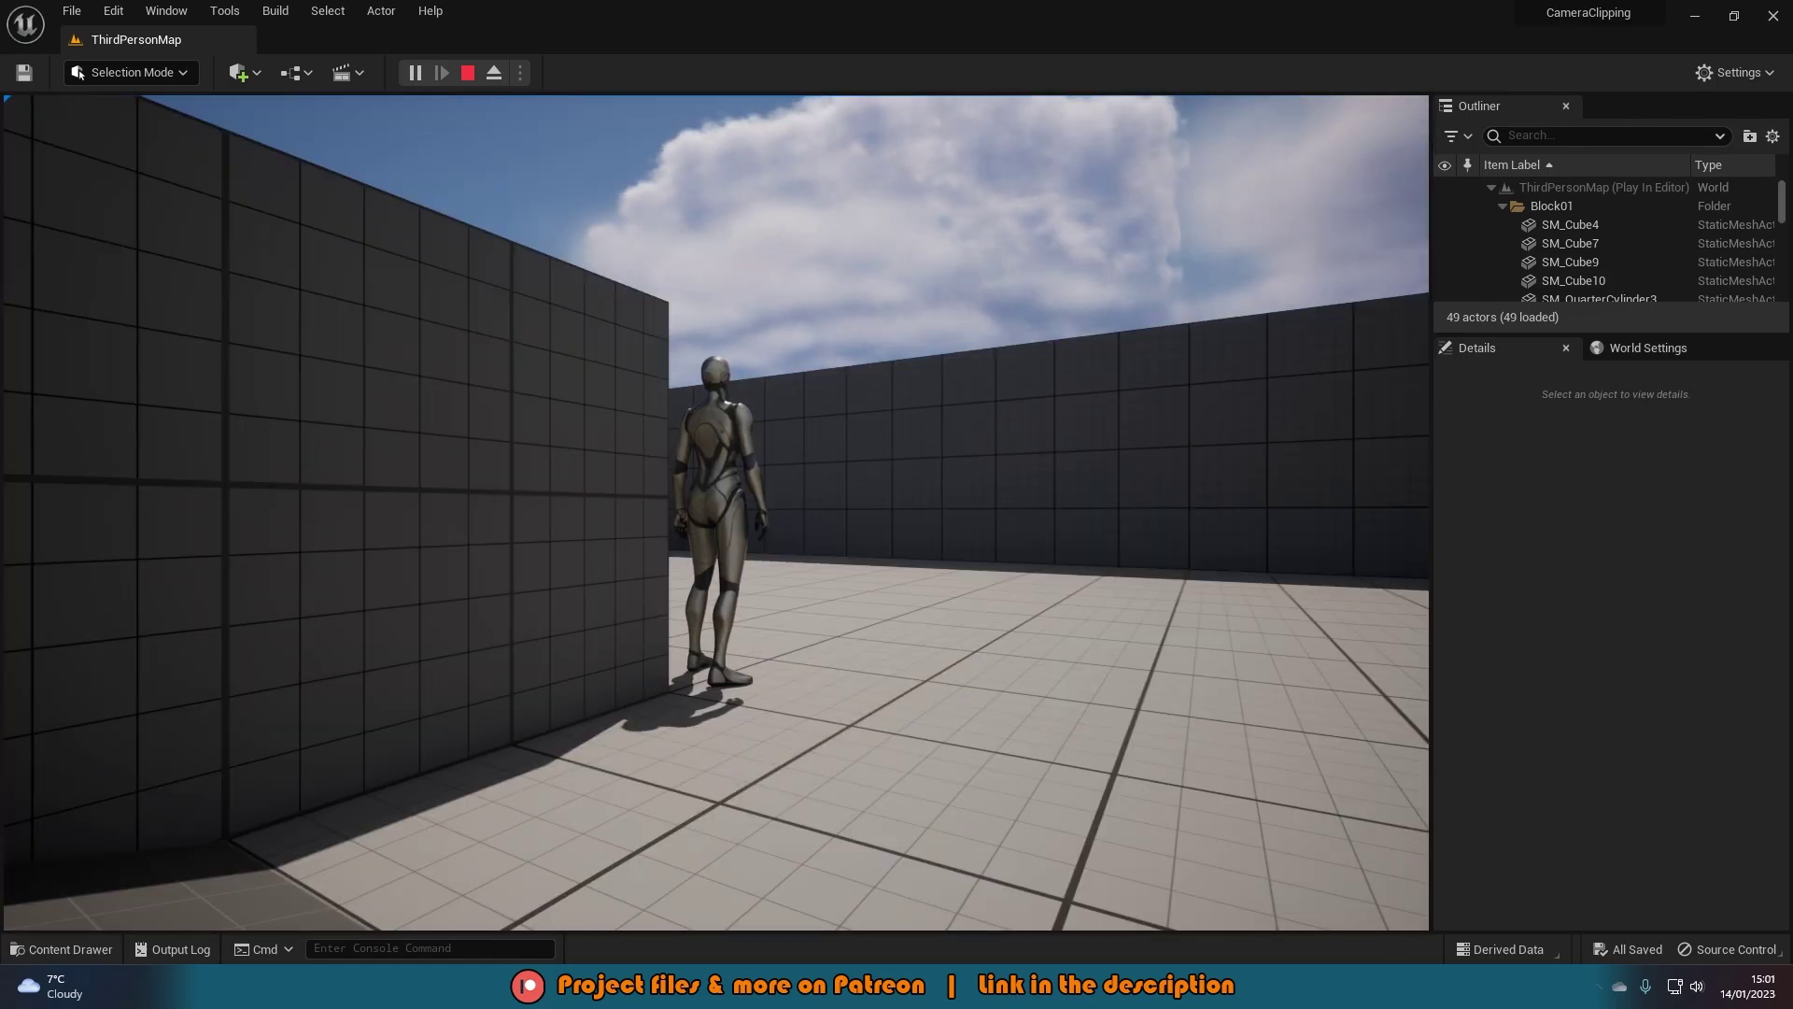
key(Escape)
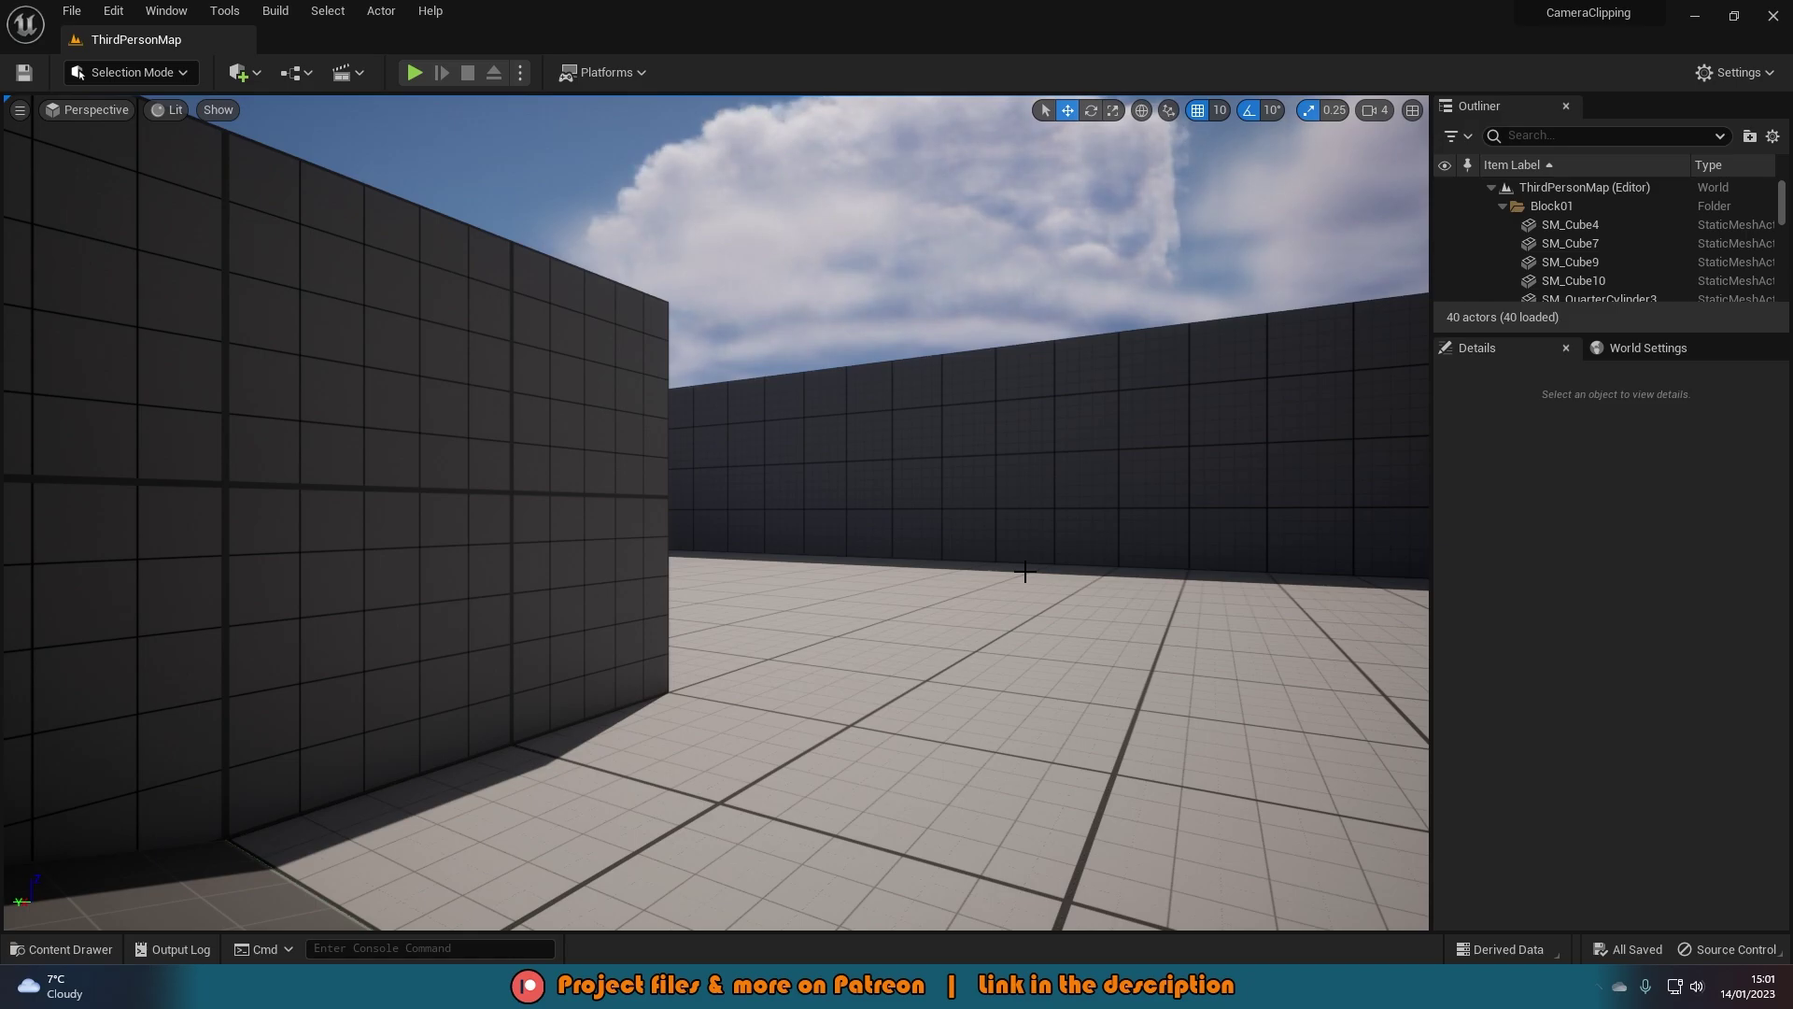
- Open the BP_ThirdPersonCharacter blueprint from the ThirdPerson Blueprints folder and show its 3D component view
key(ctrl+space)
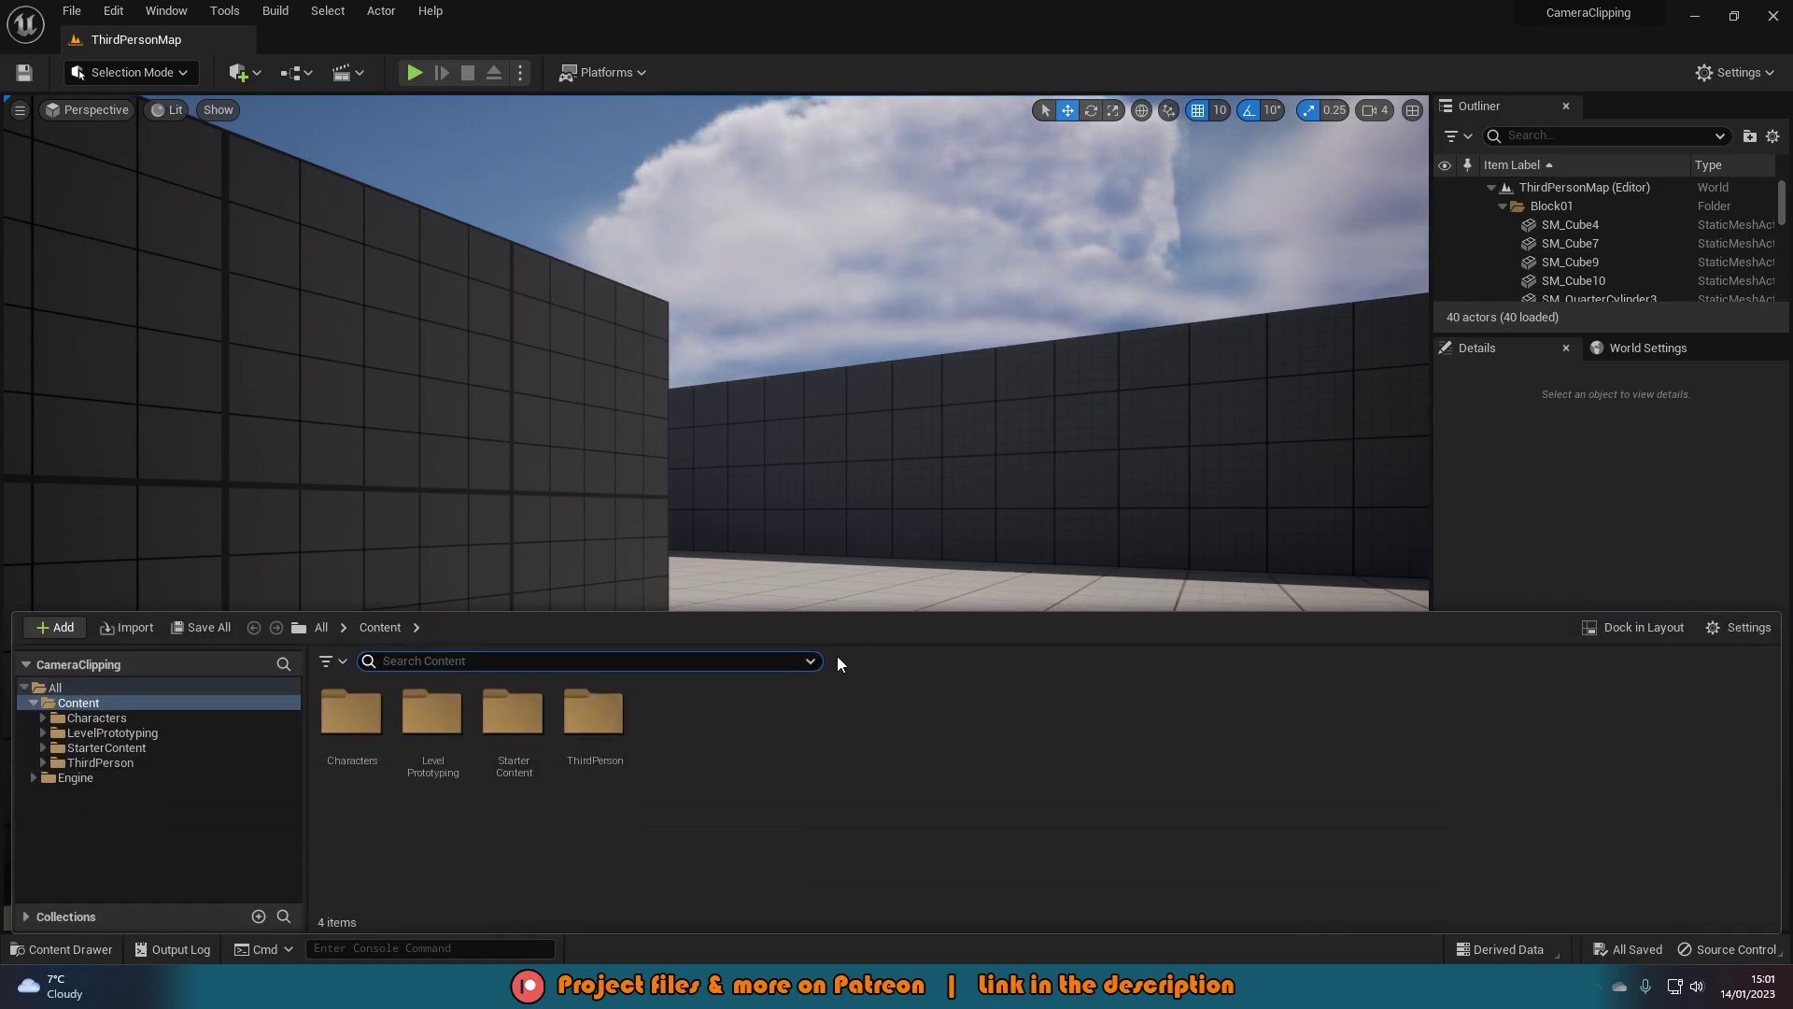
double_click(593, 714)
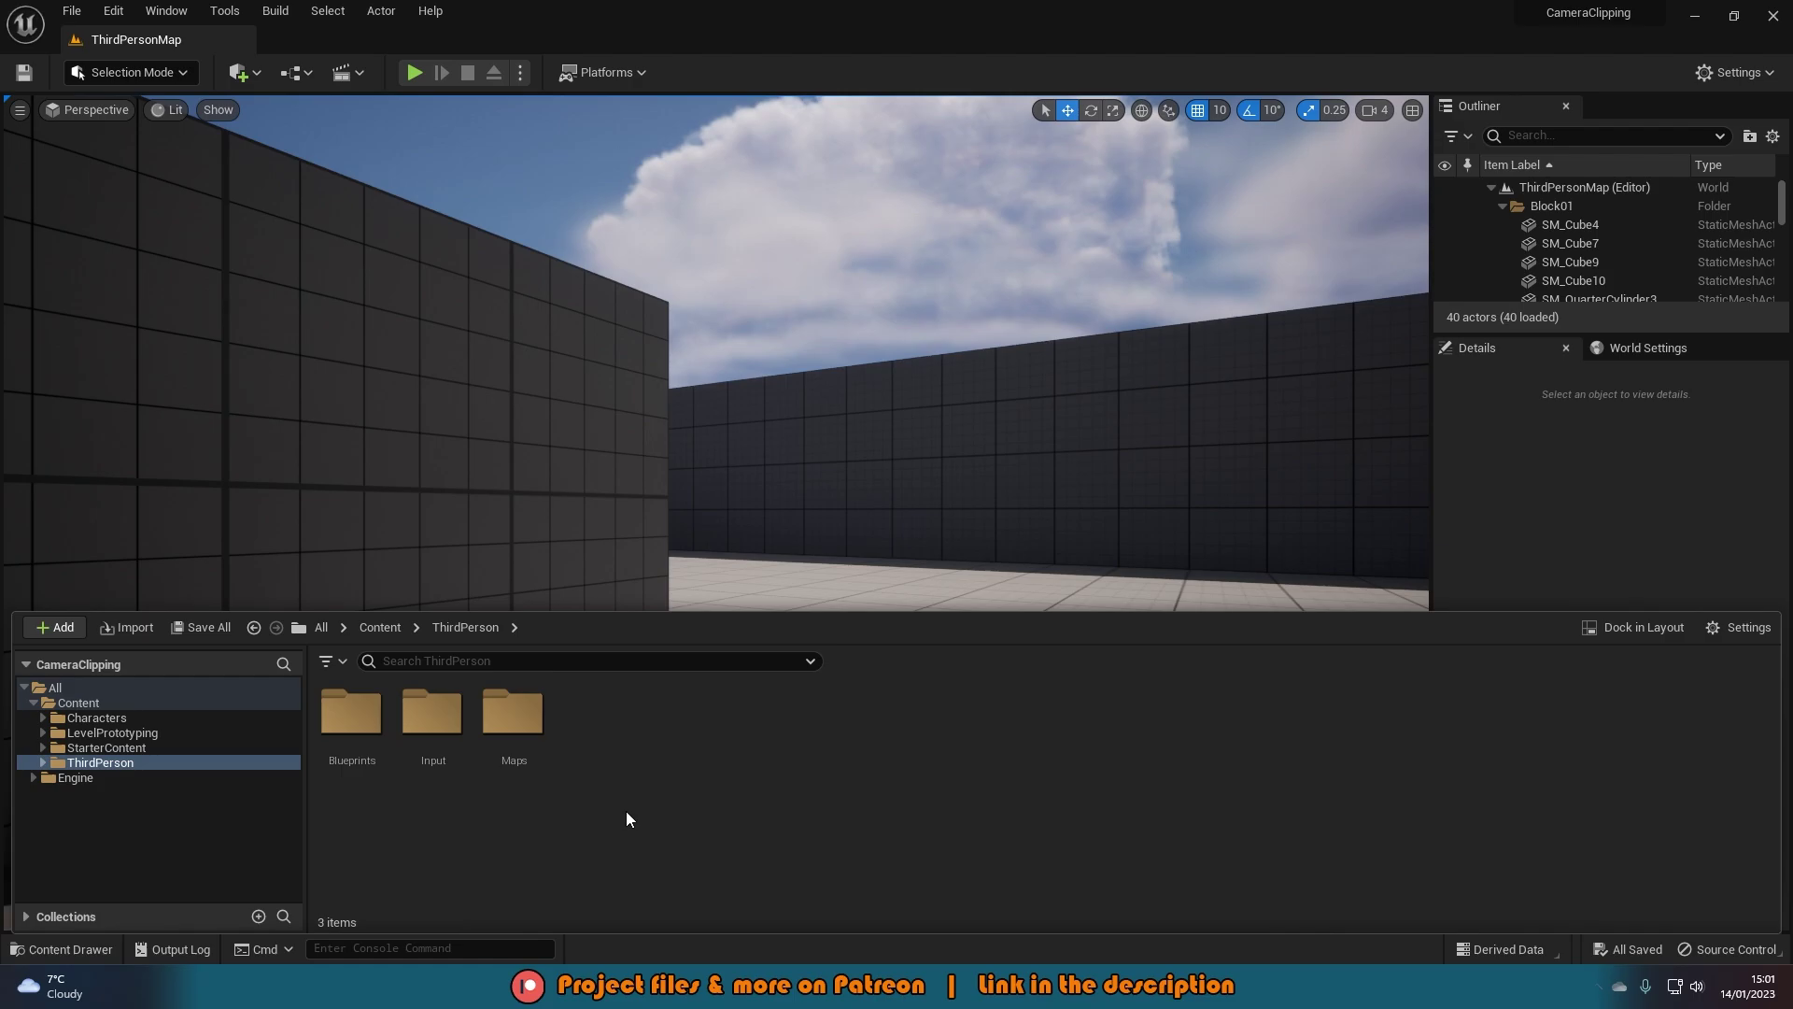
click(351, 742)
double_click(351, 743)
double_click(360, 721)
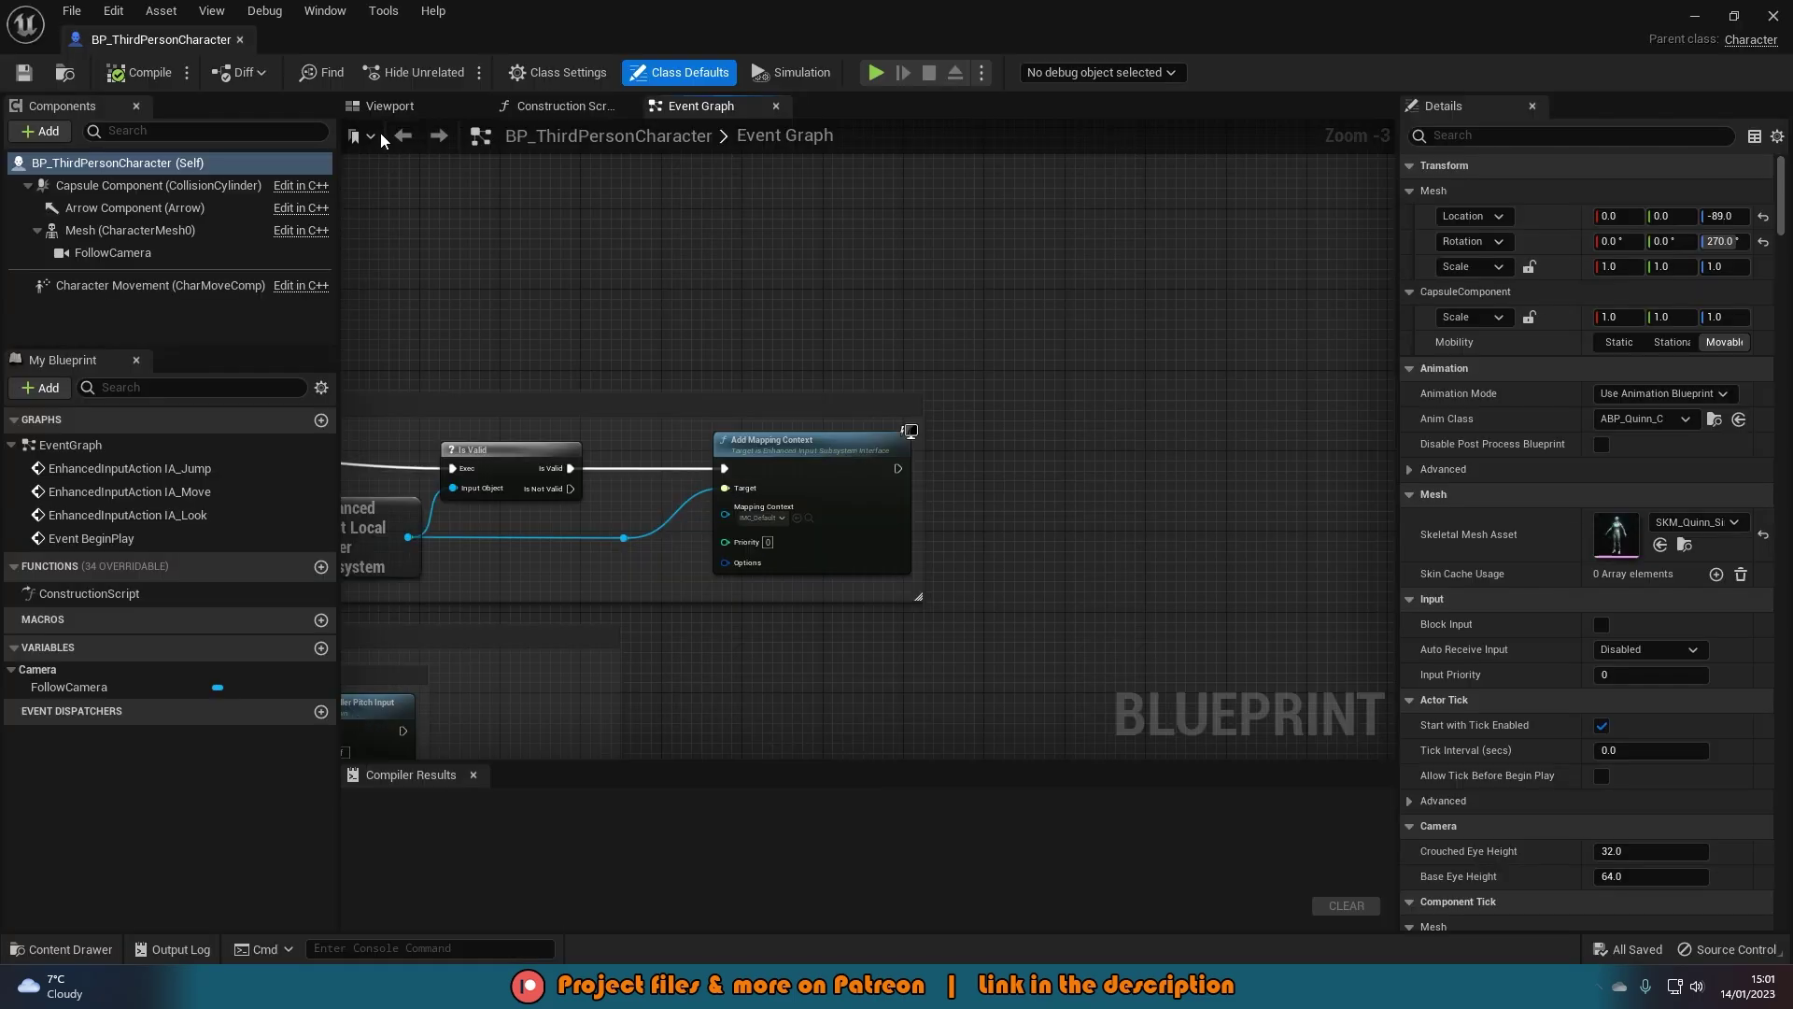
click(388, 105)
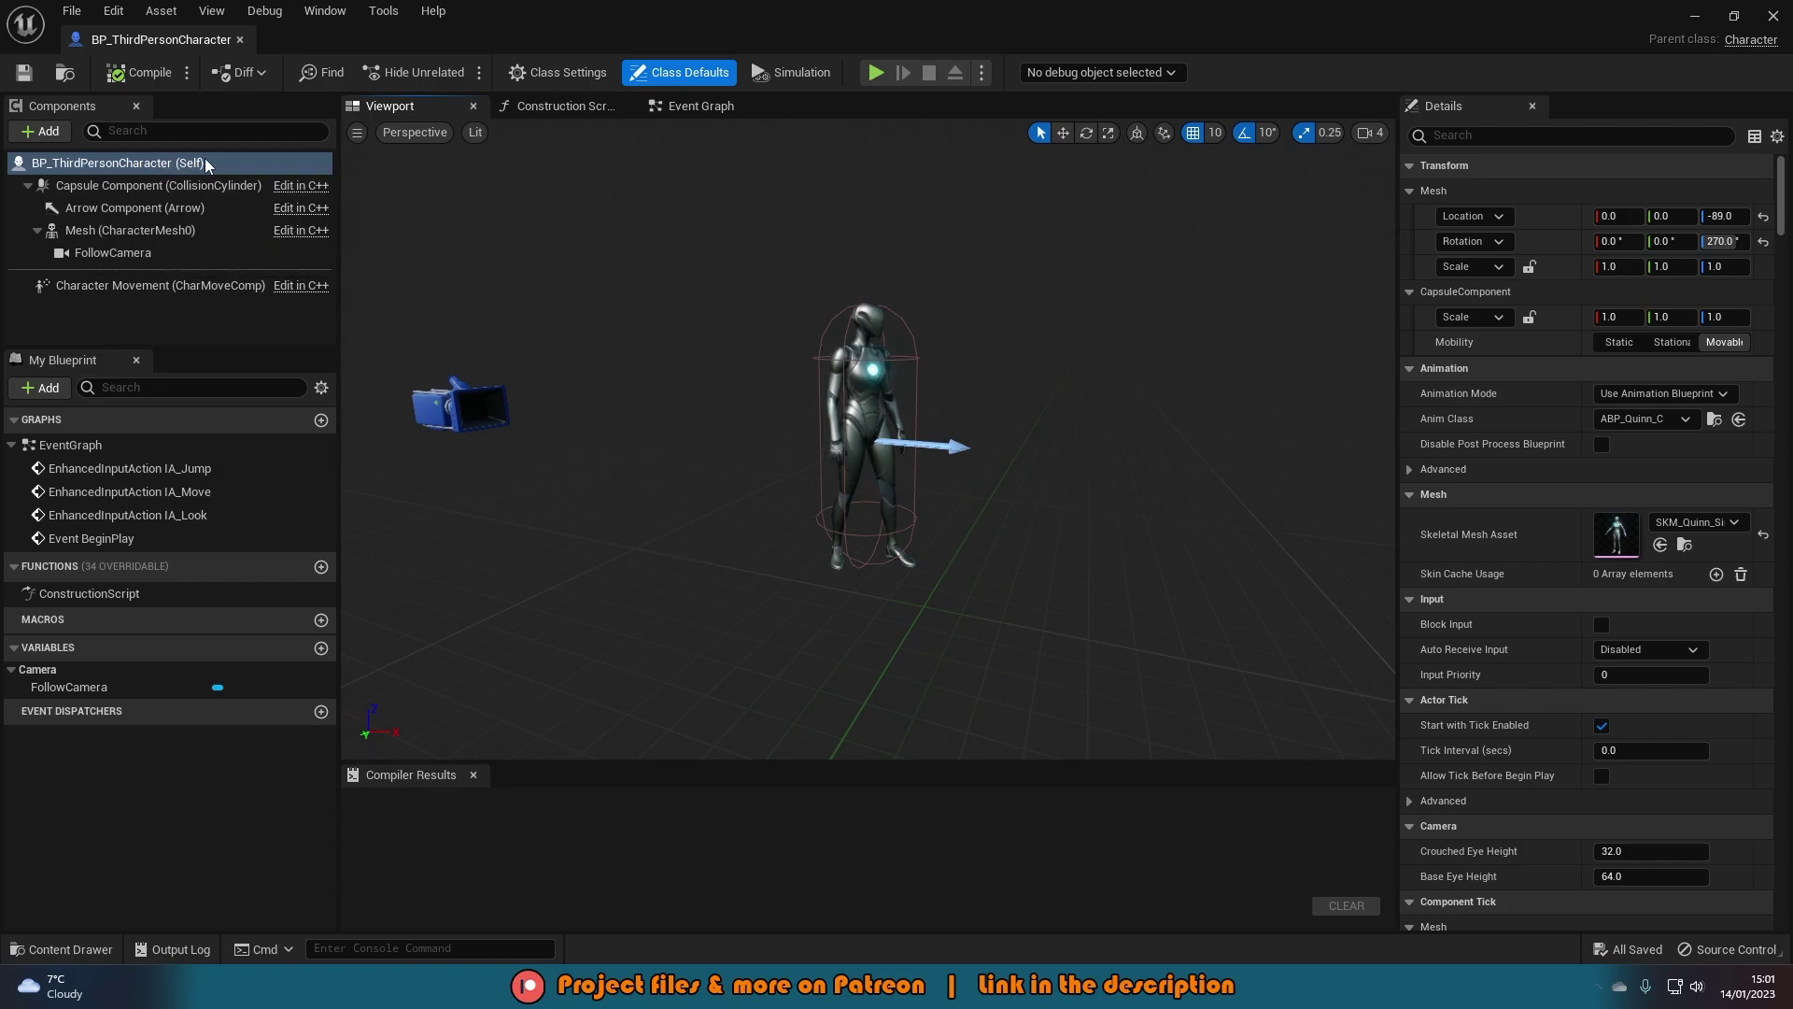
- Add a Spring Arm component to the character, keeping the name SpringArm
click(43, 134)
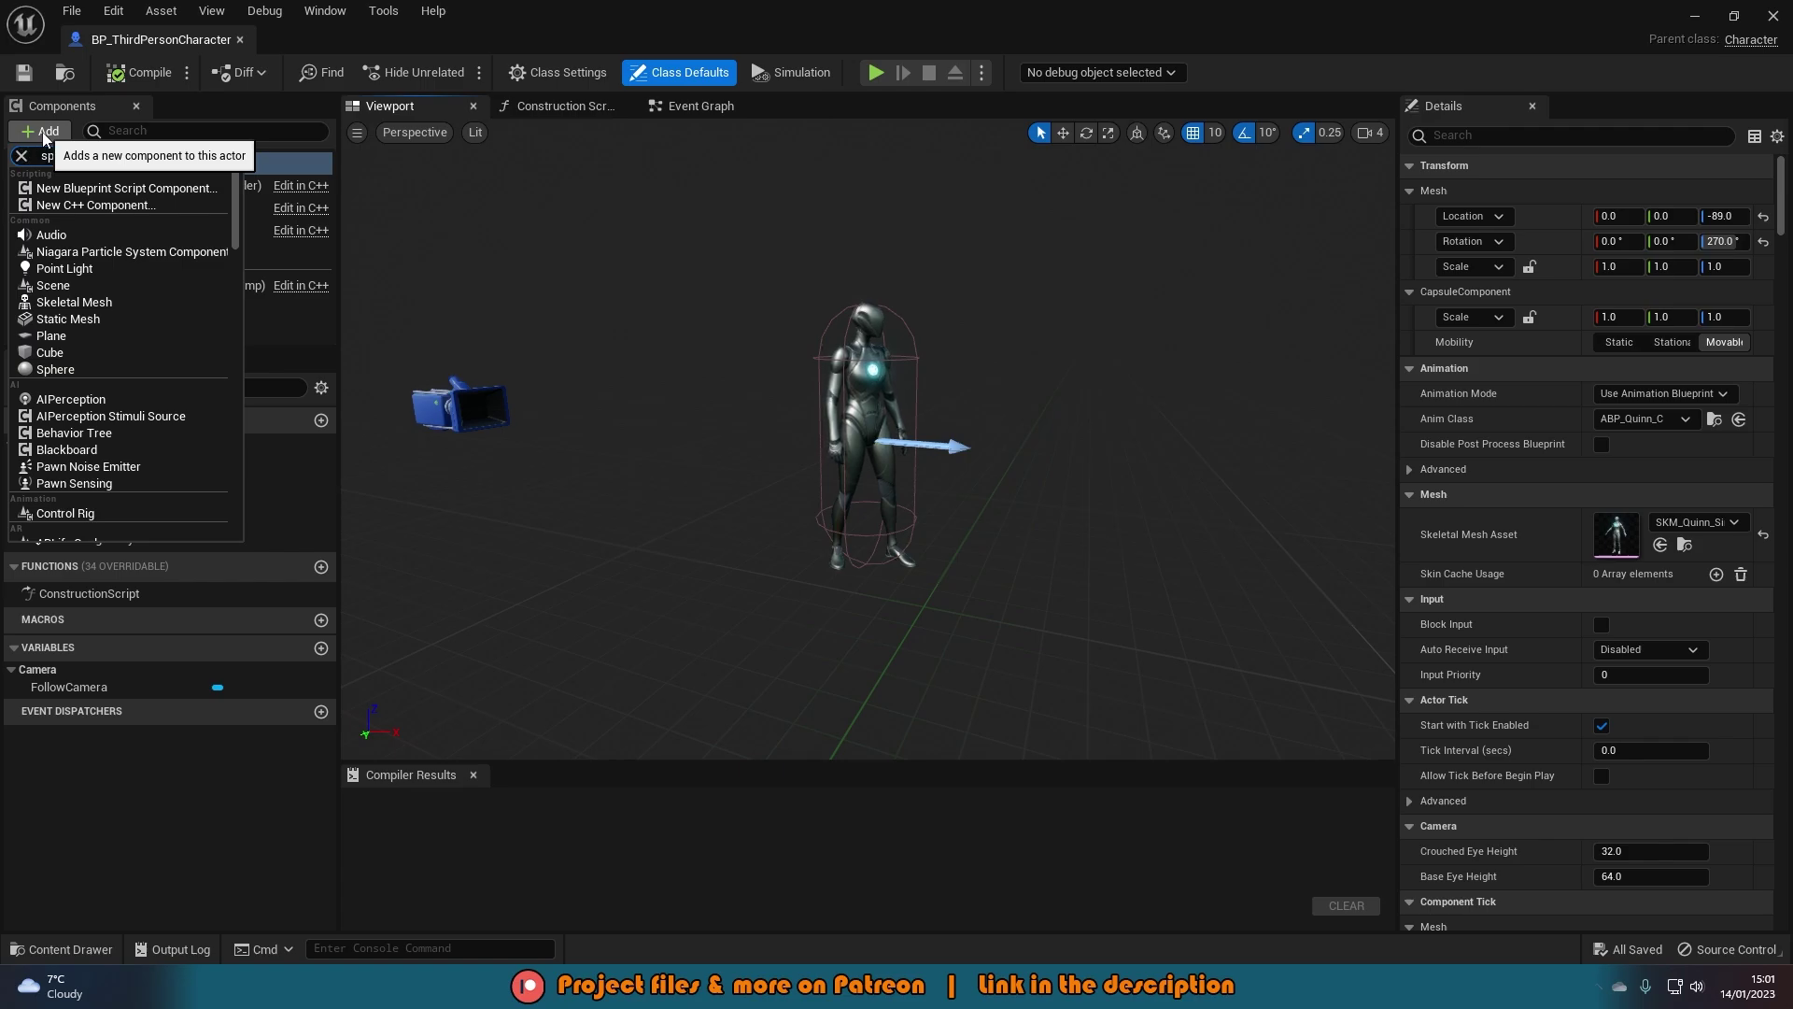
text(spring arm)
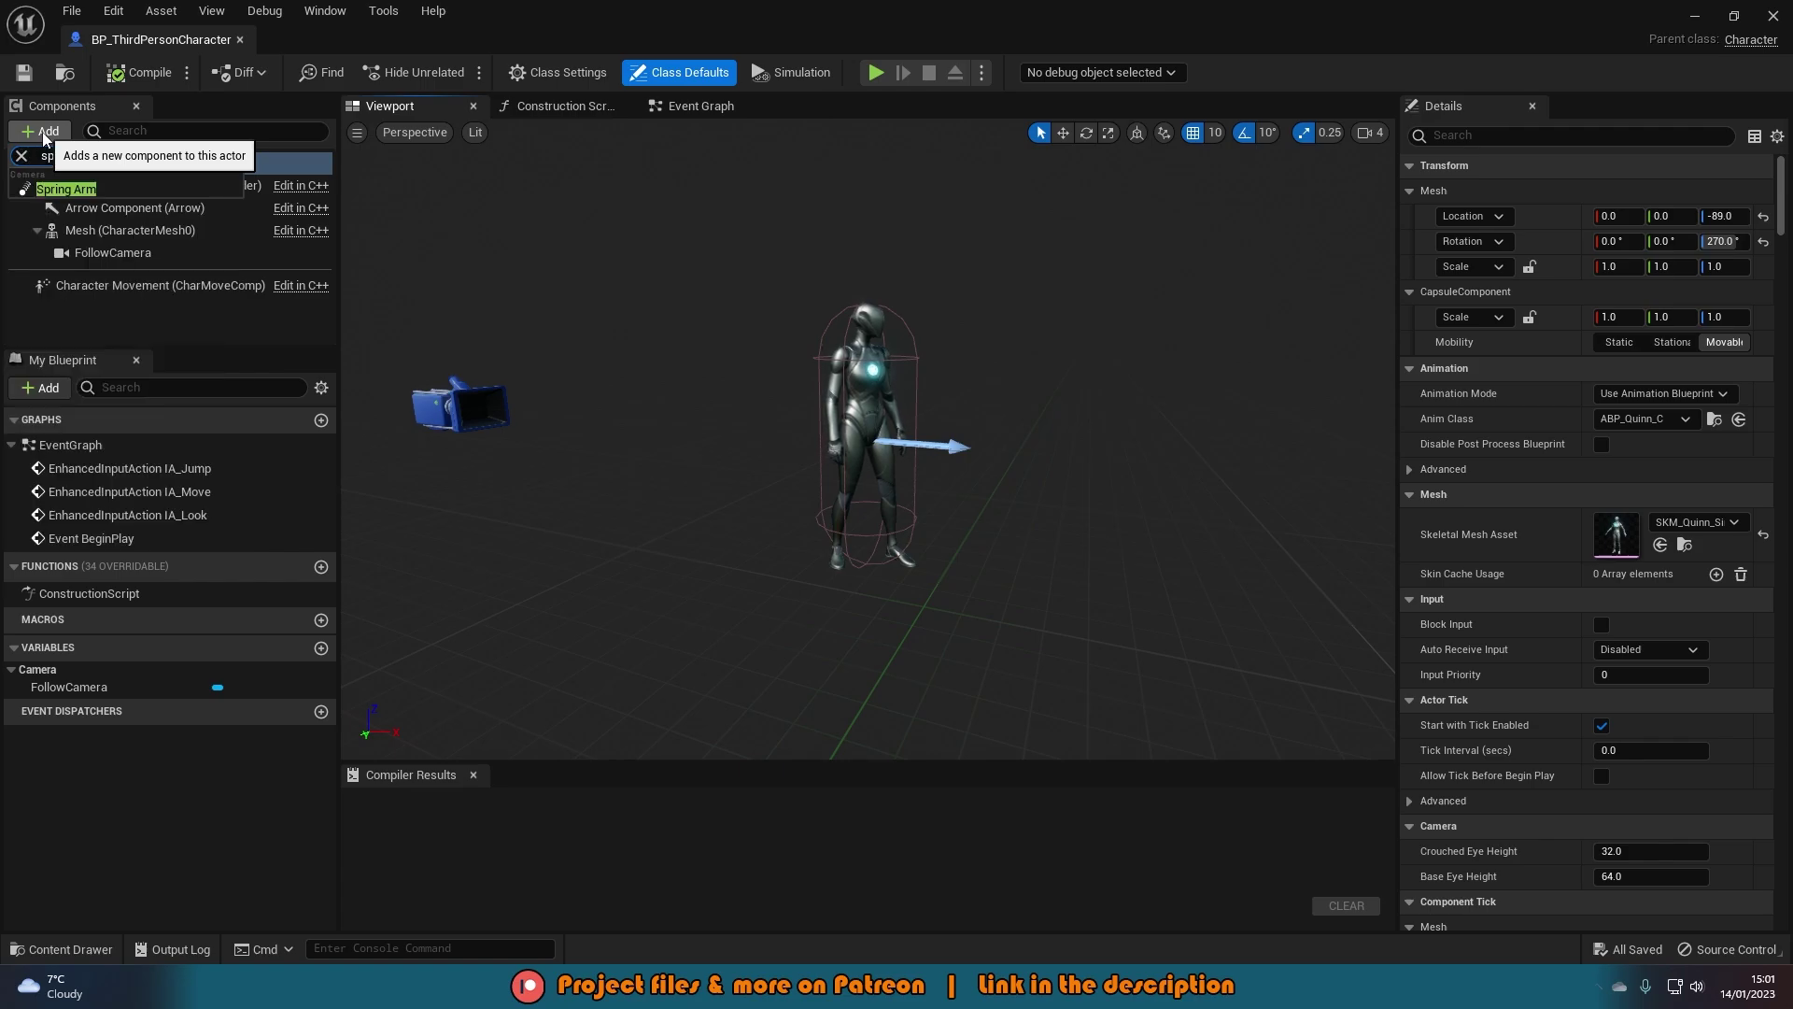
click(88, 187)
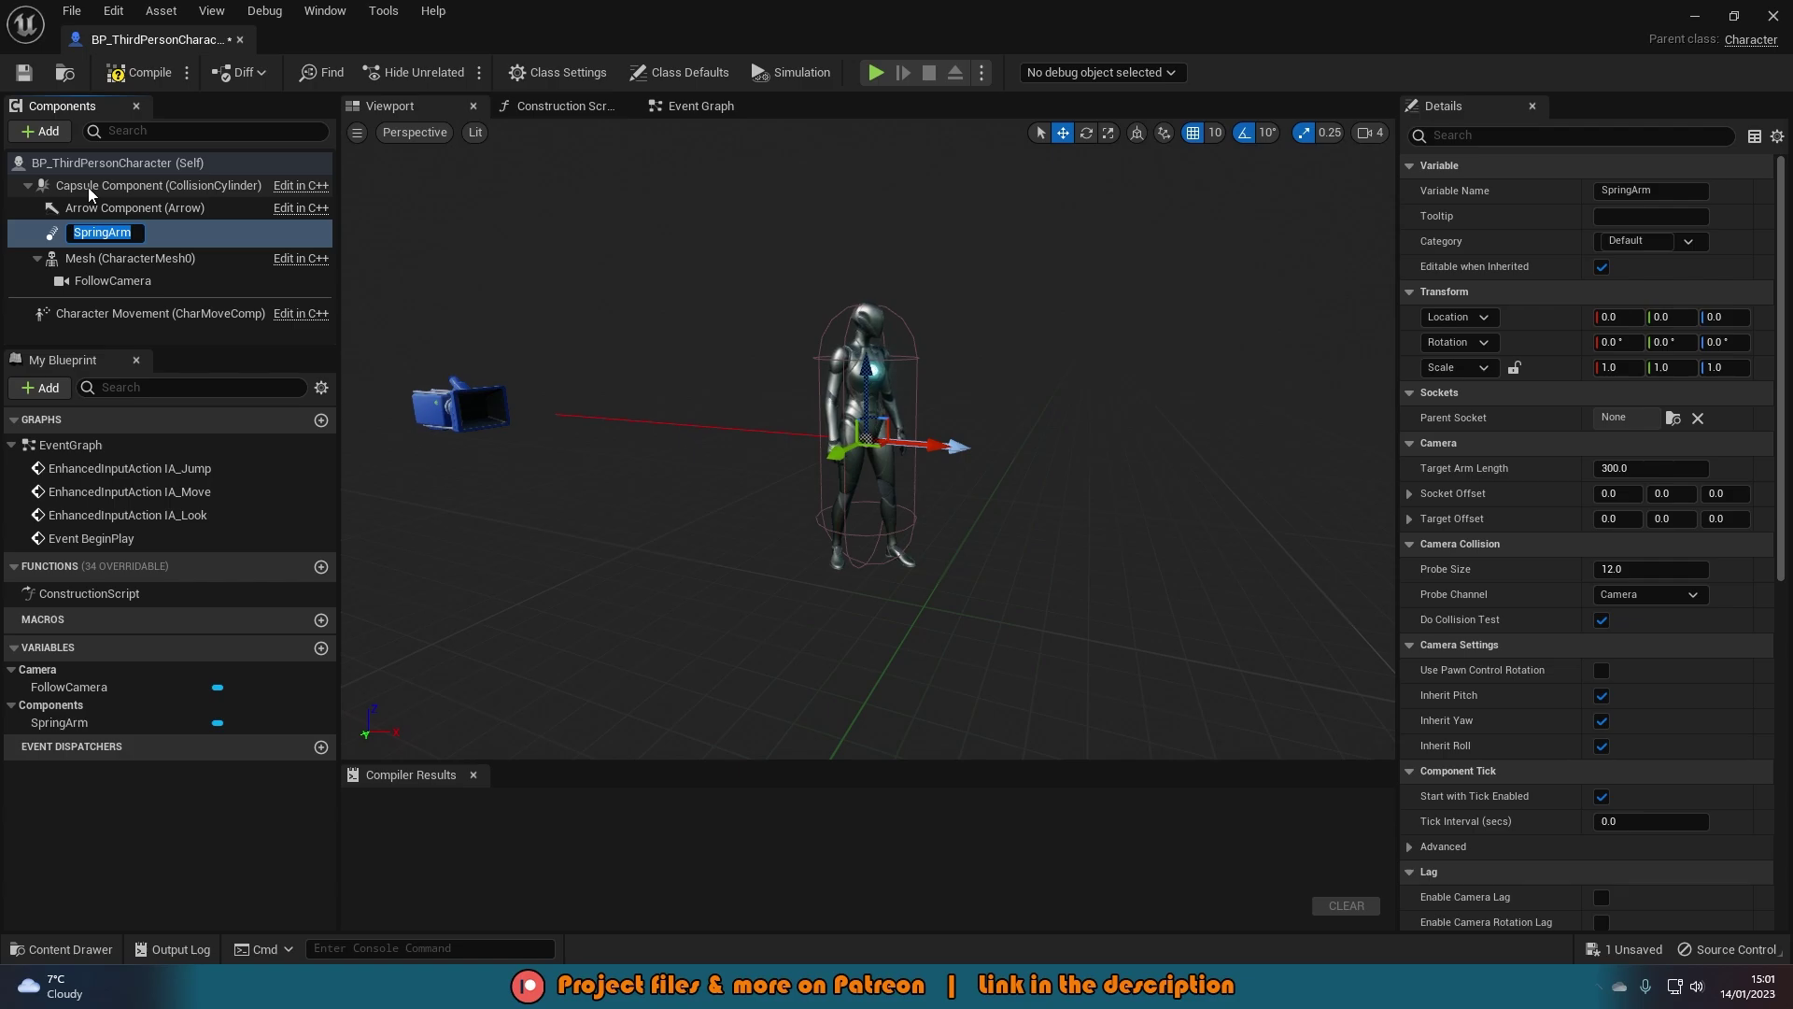
key(Return)
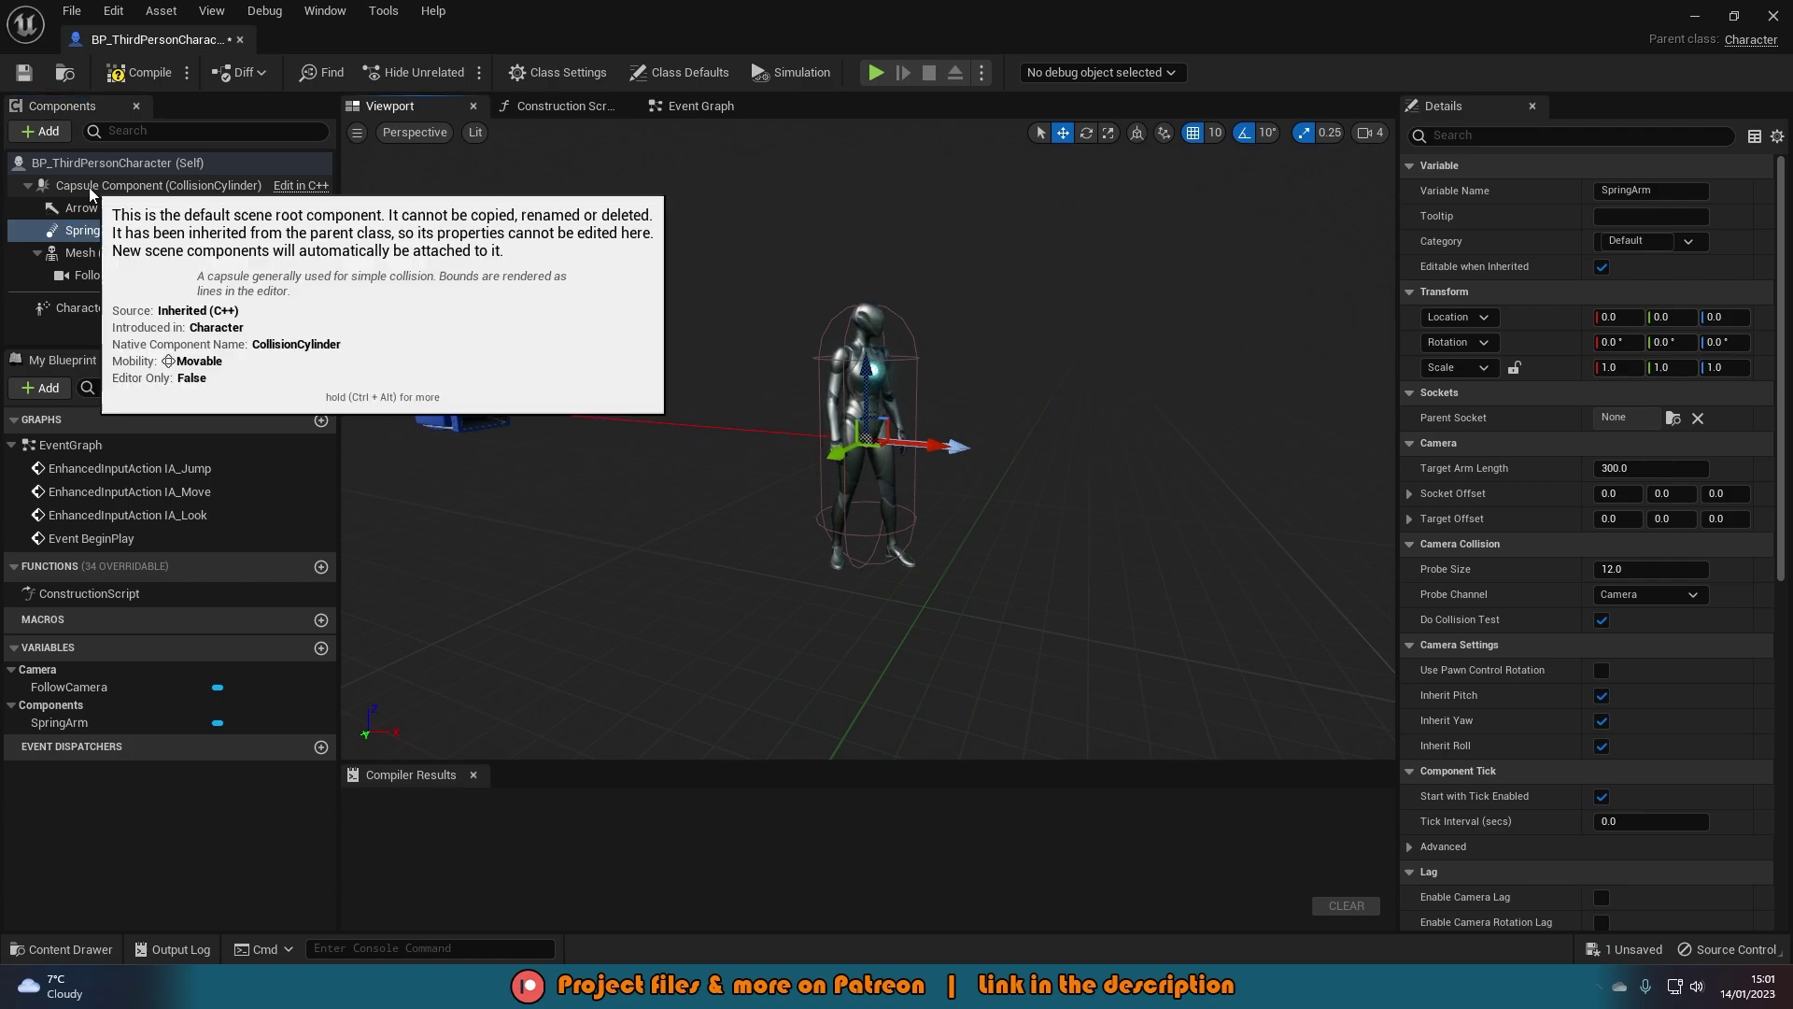
- Parent FollowCamera to the SpringArm component and reset the camera's location and rotation to their defaults
click(114, 277)
drag(111, 282, 163, 236)
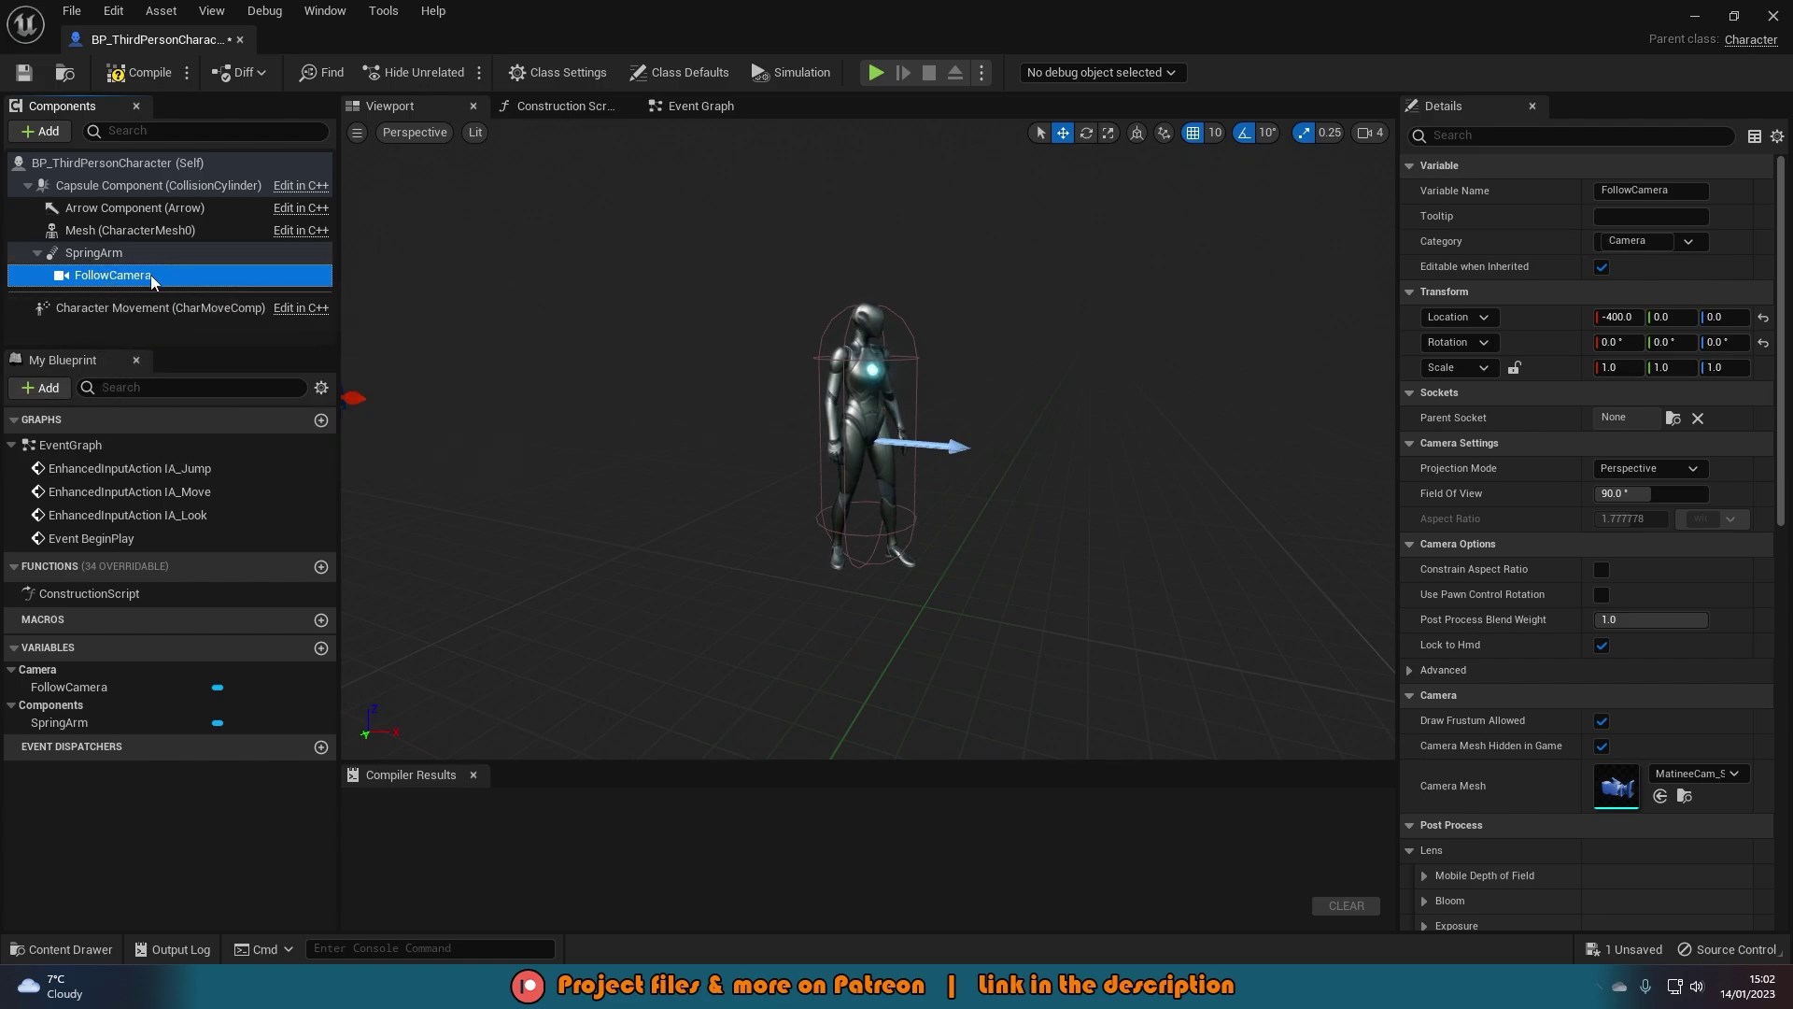
click(1763, 318)
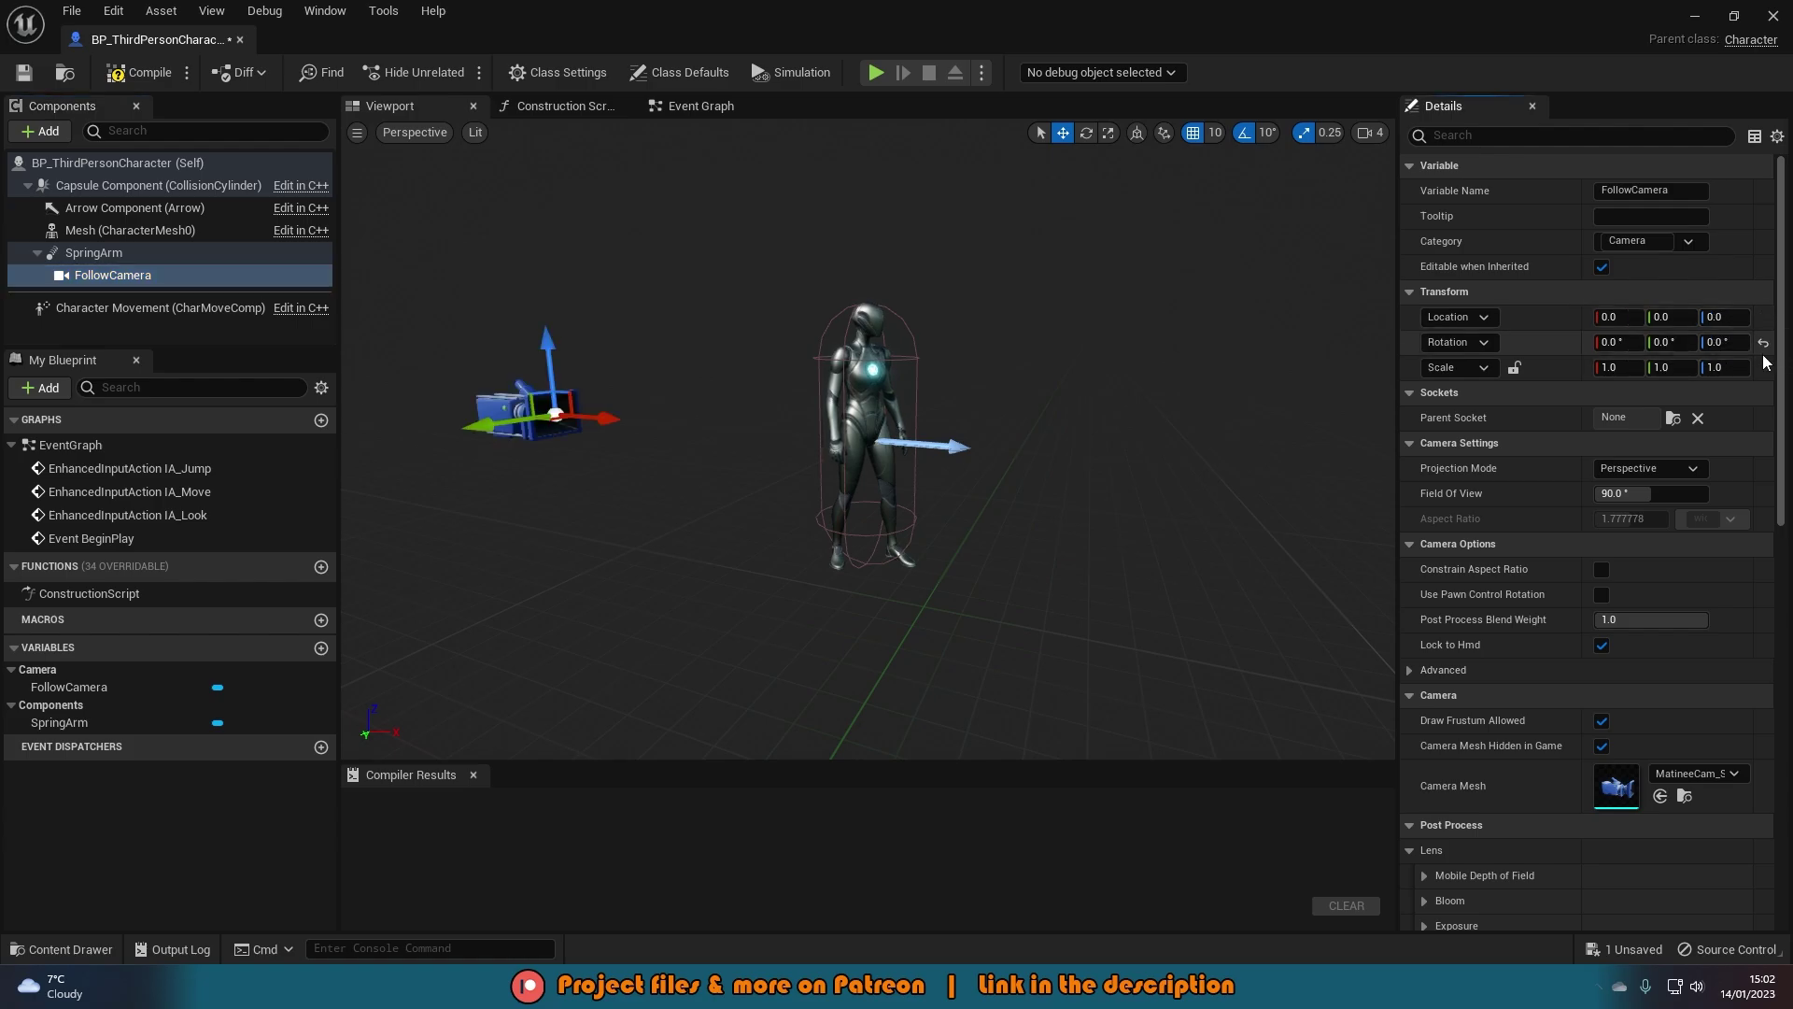
click(1764, 343)
- Try offsetting FollowCamera to -100 on the Y axis away from the spring arm, and reset its location
click(183, 254)
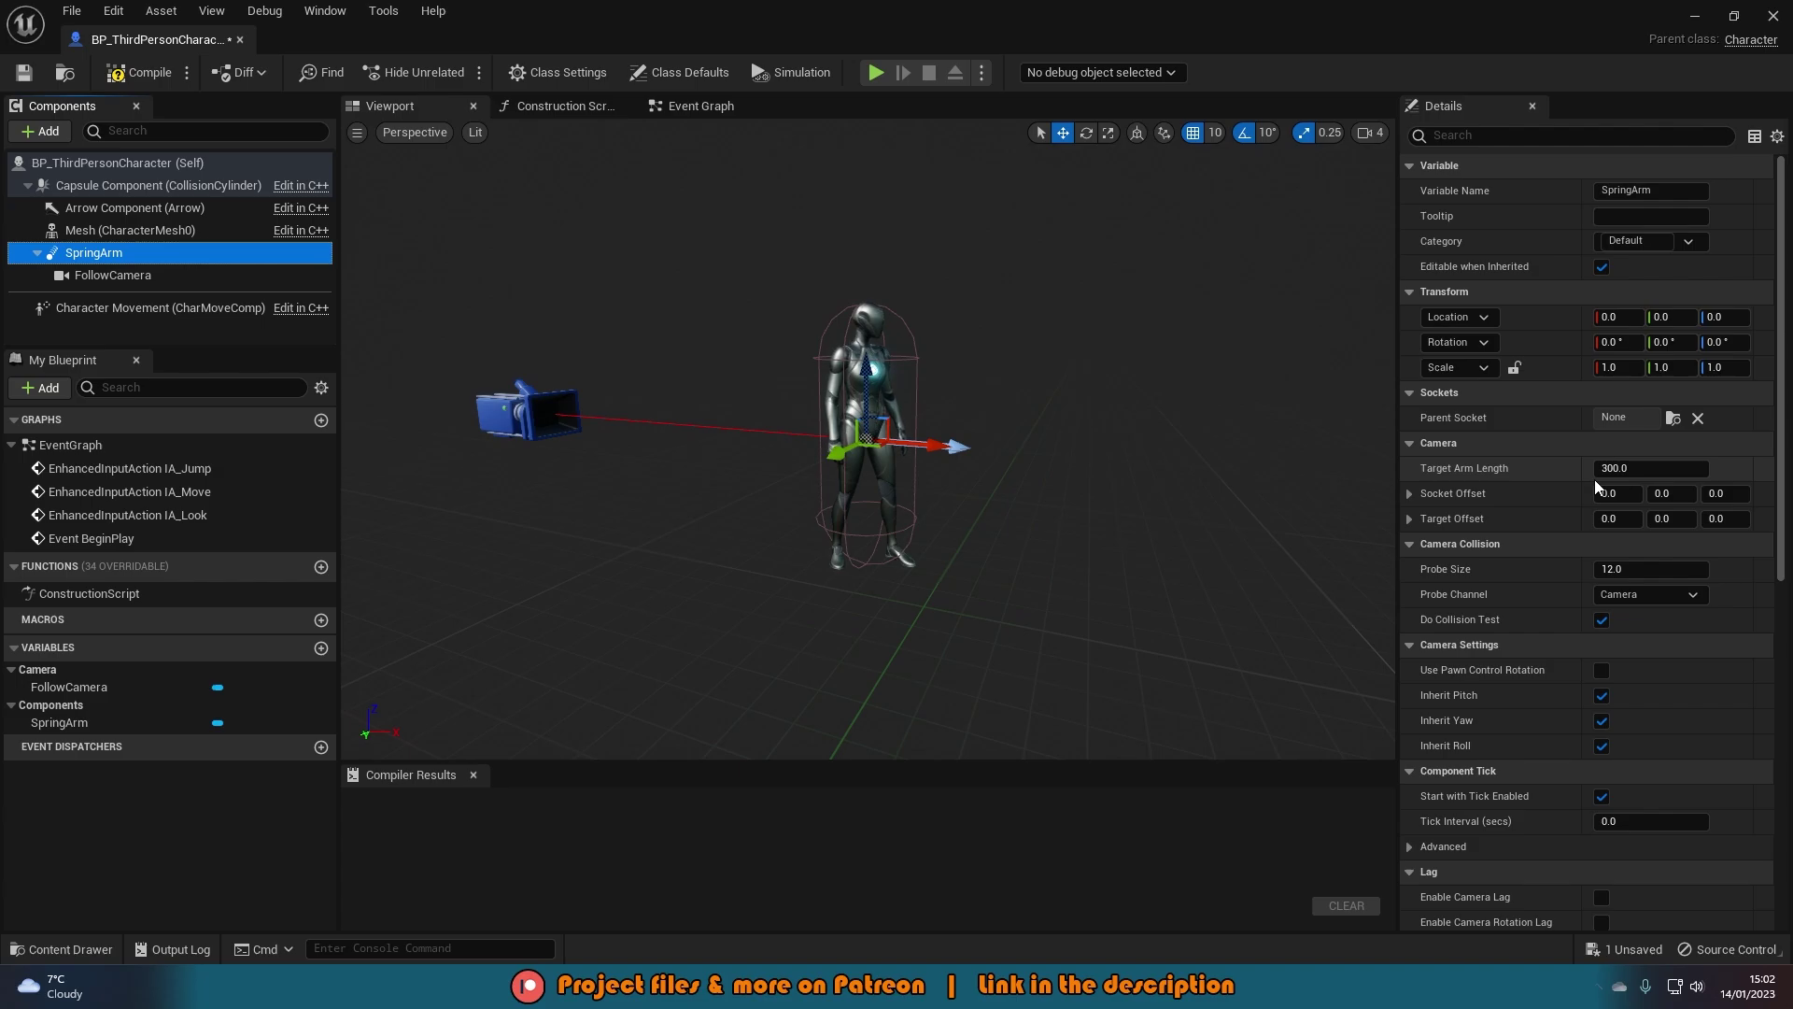
click(214, 276)
drag(569, 396, 654, 387)
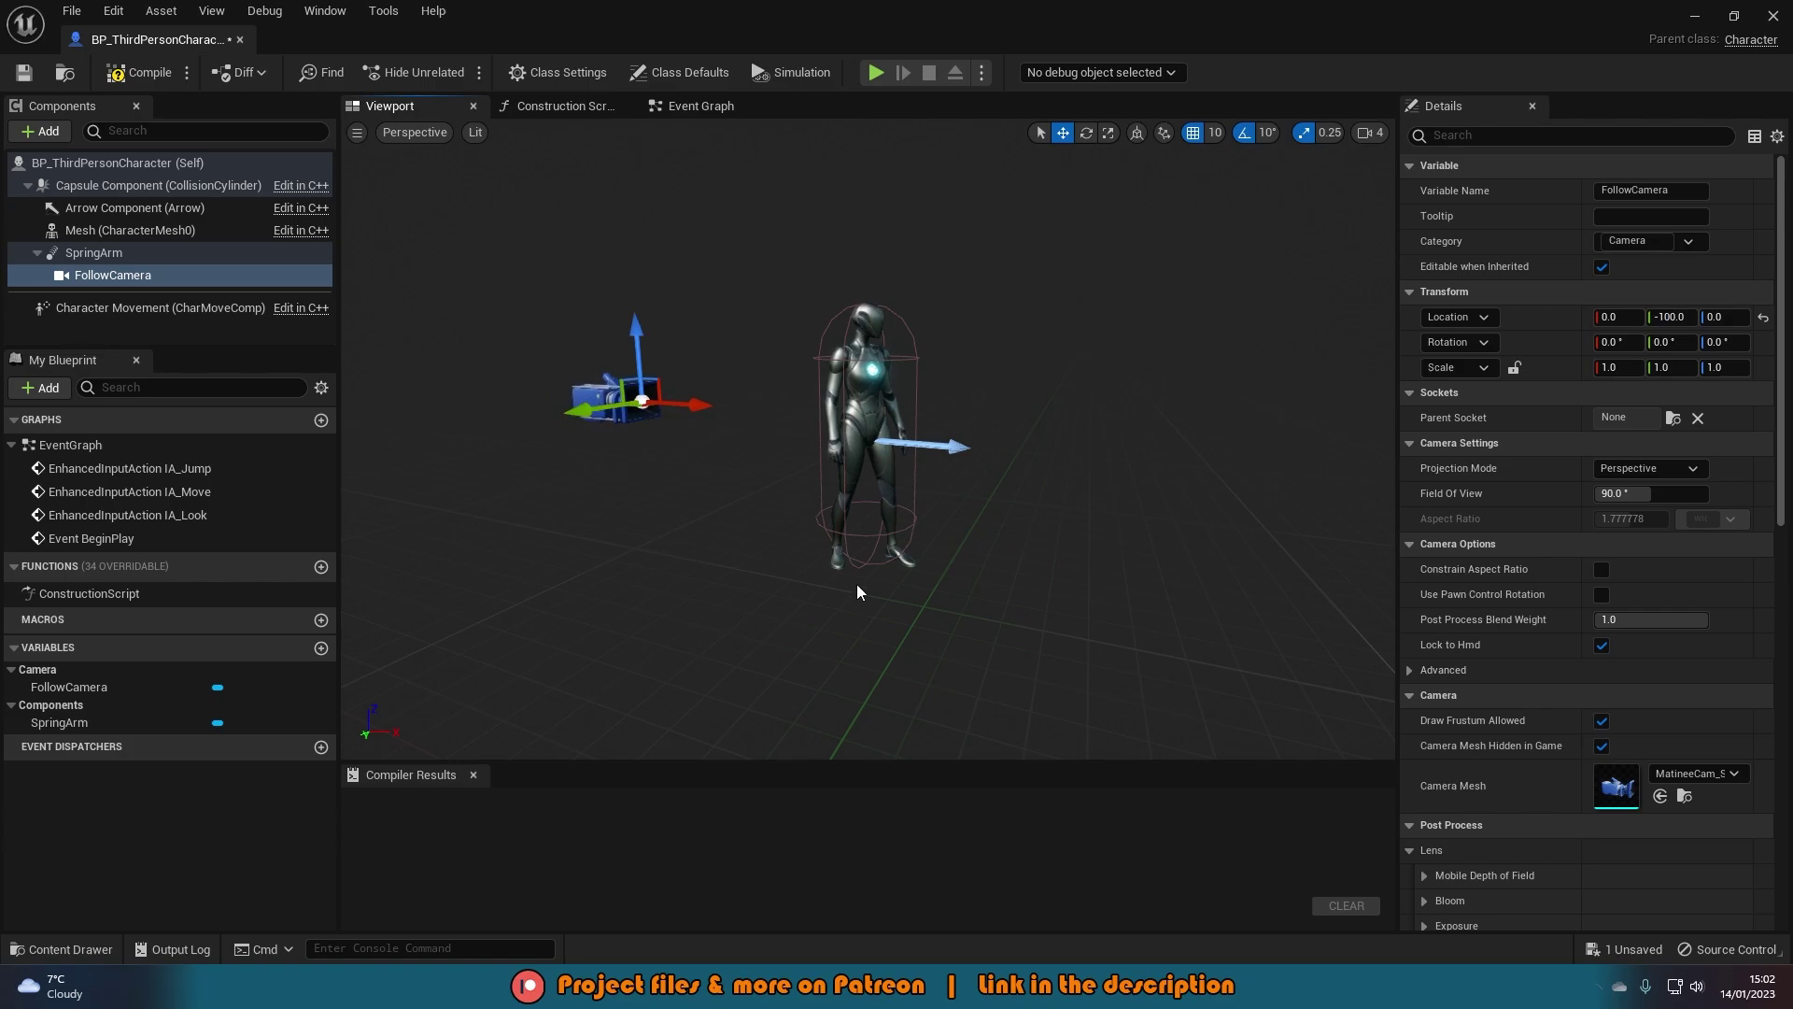
click(153, 259)
right_drag(810, 454, 924, 440)
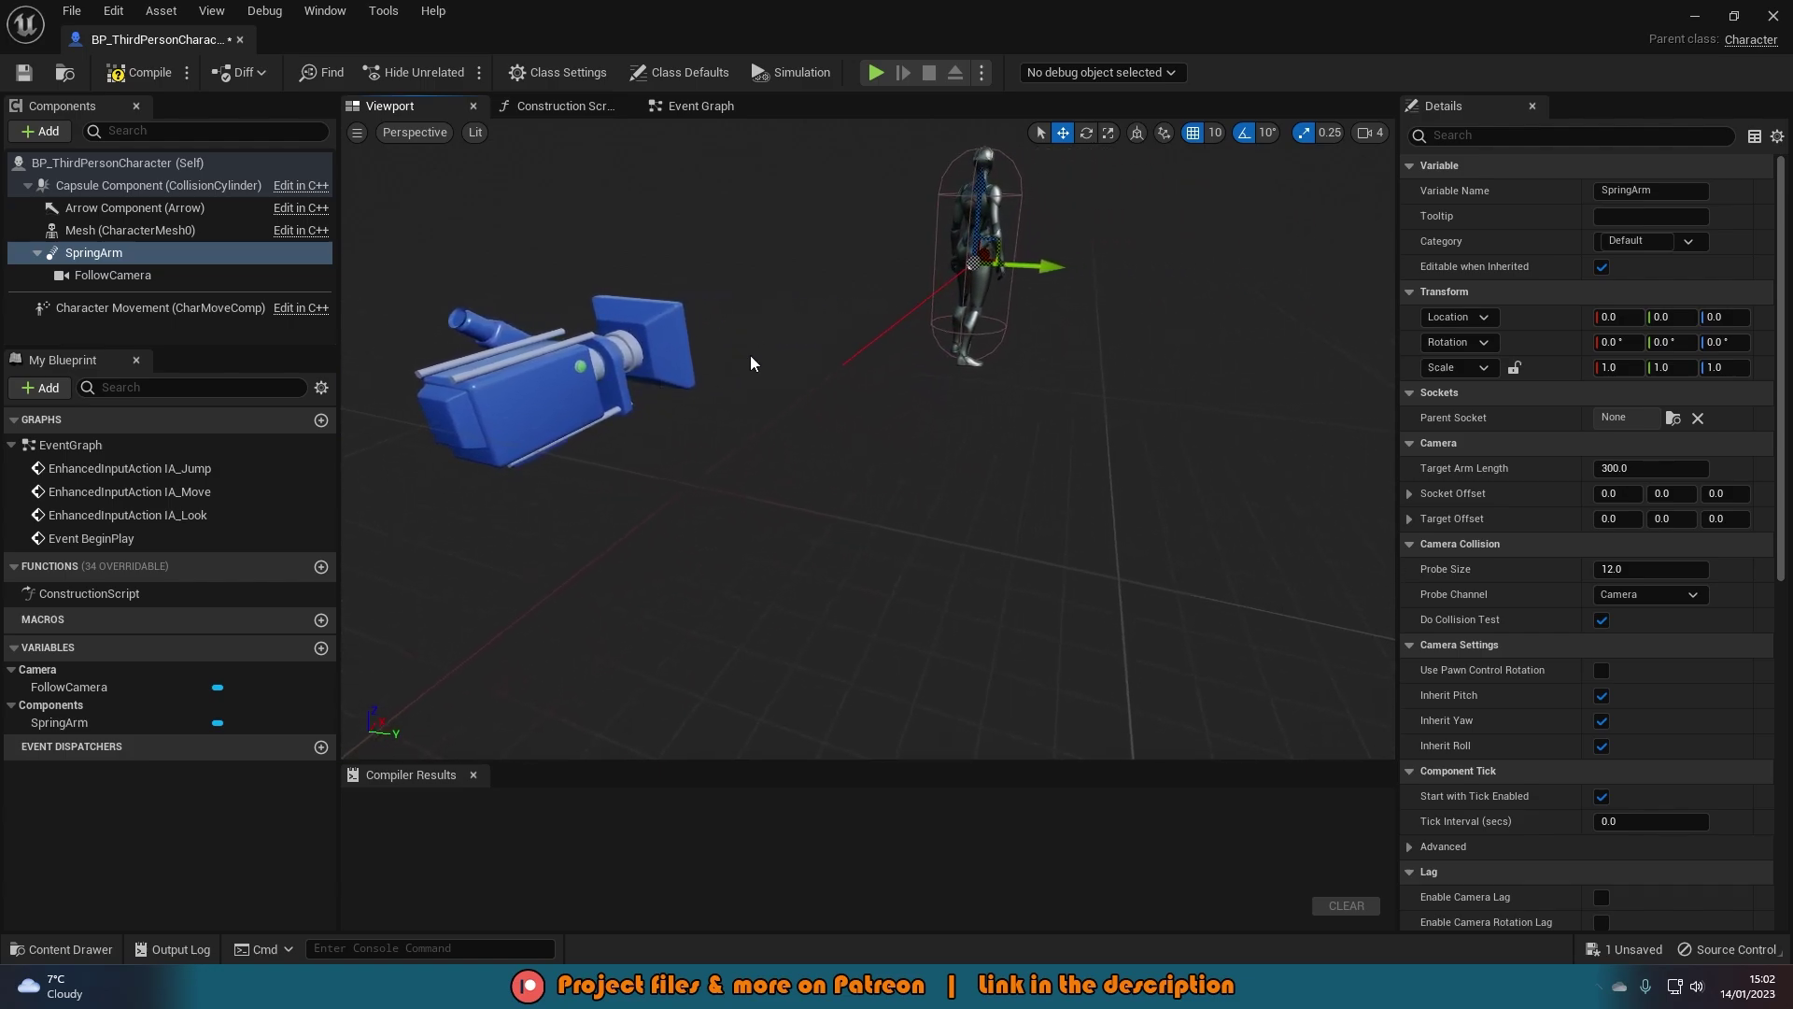
right_drag(749, 361, 655, 361)
right_drag(607, 541, 588, 544)
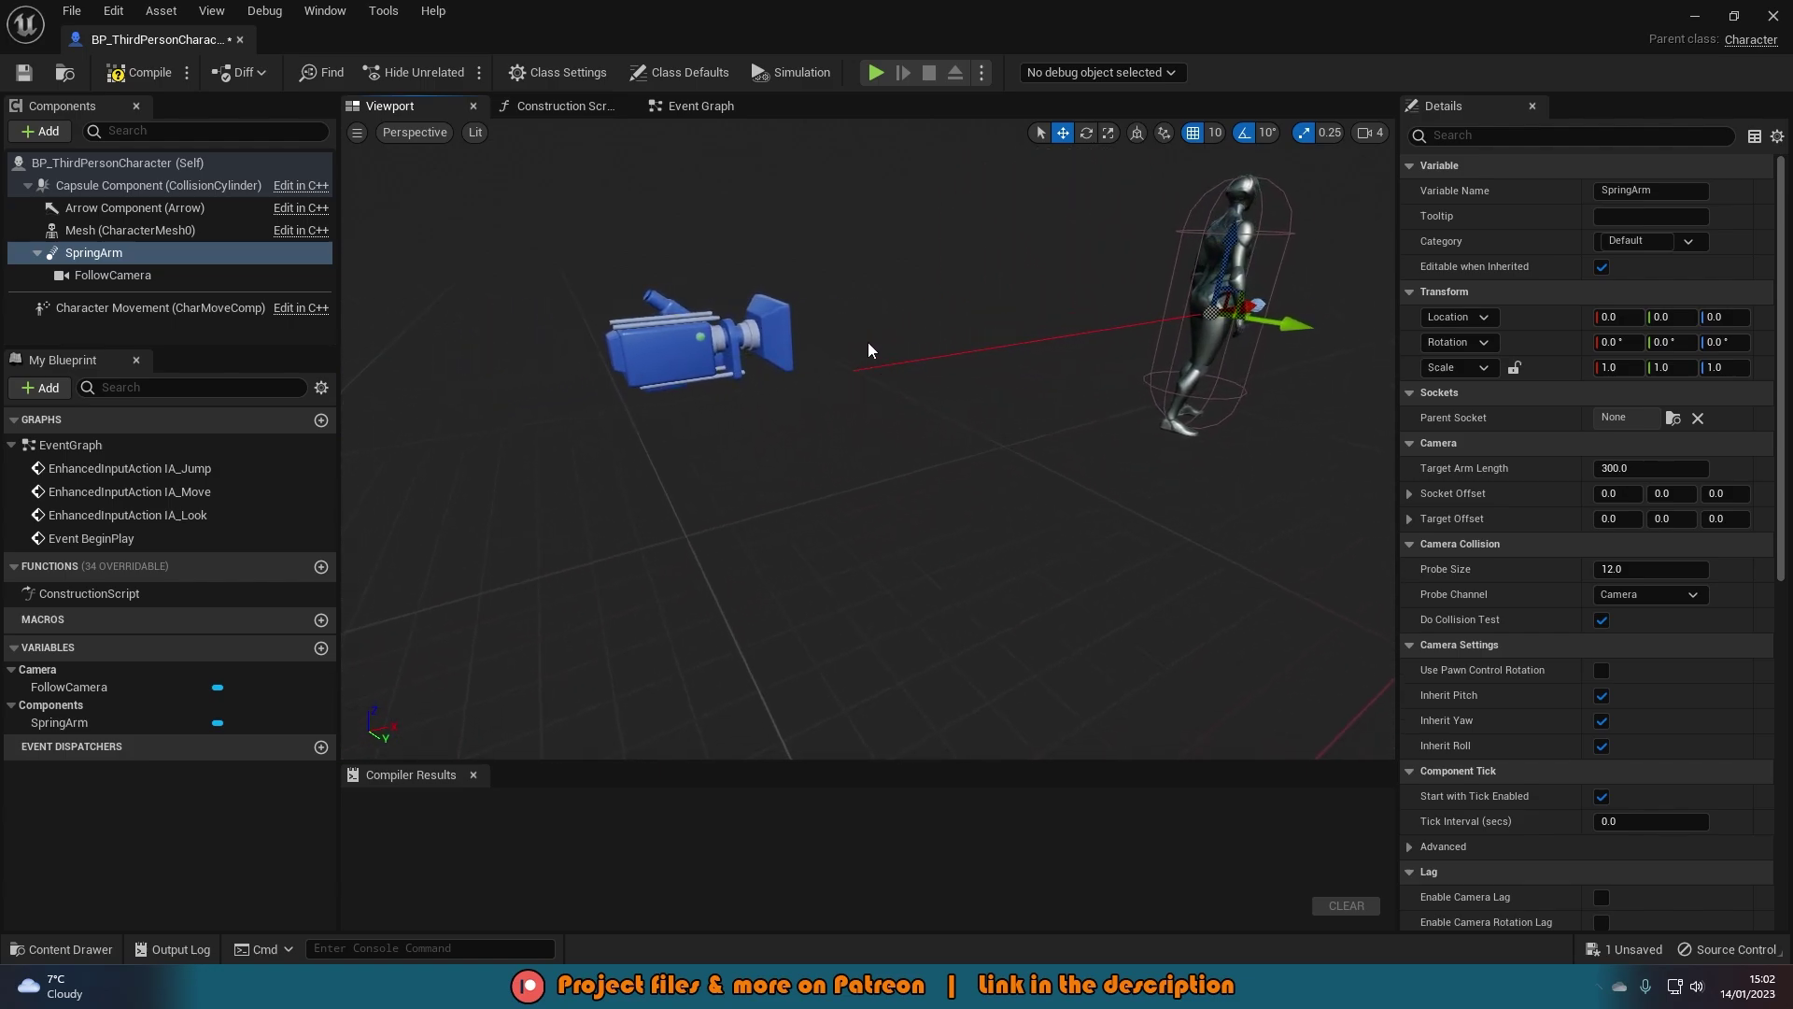
right_drag(863, 387, 944, 389)
click(168, 274)
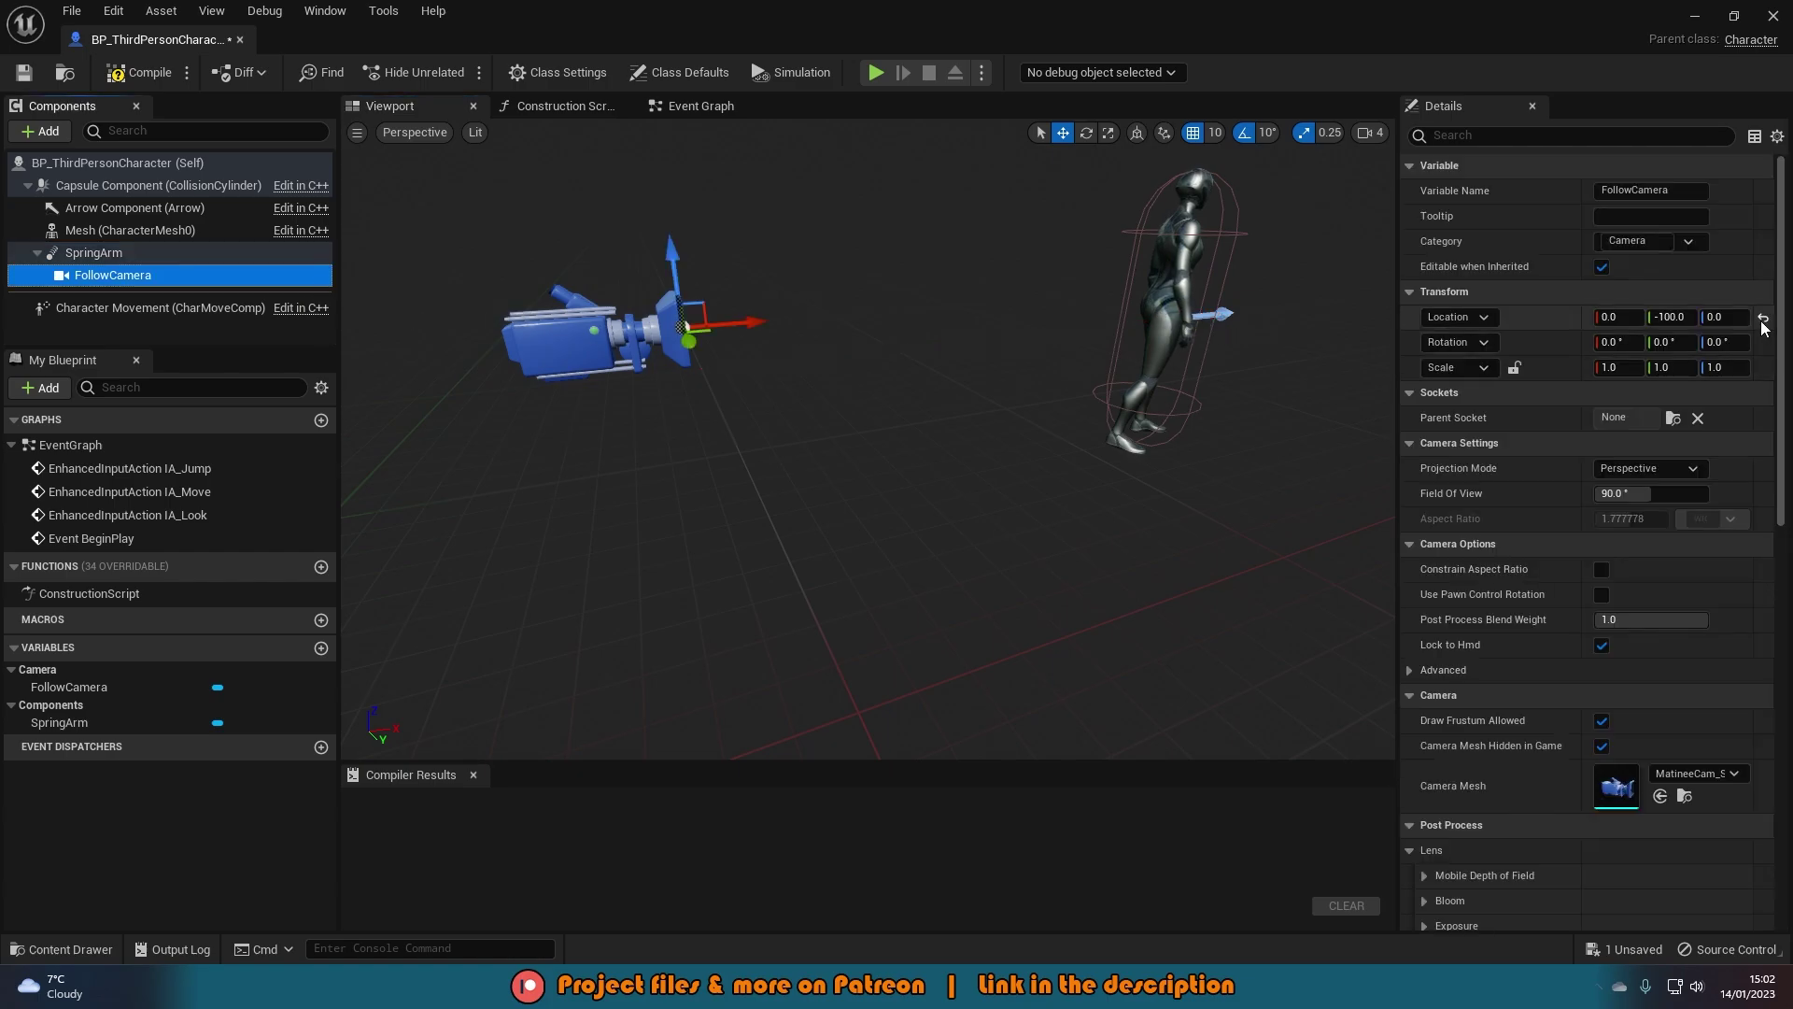
click(1763, 318)
- Try a SpringArm target offset of 100 on X and on Z, and reset the target offset to default
click(169, 262)
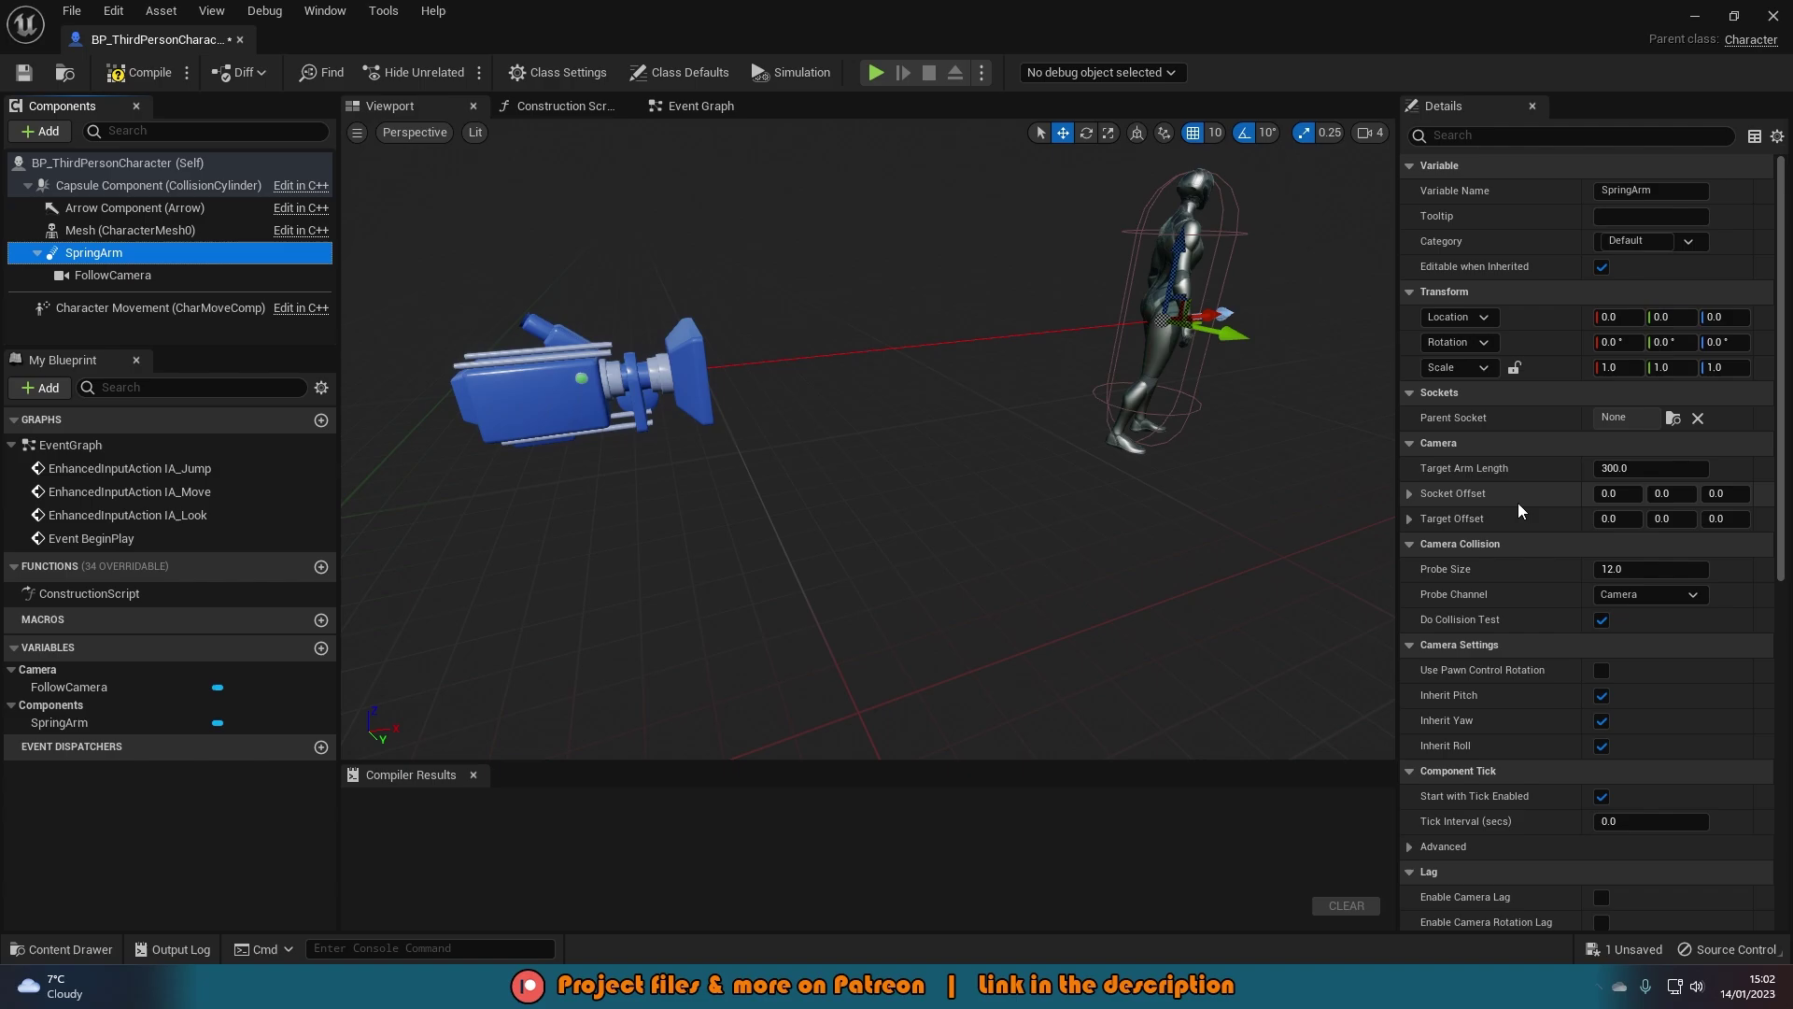
mouse_move(1626, 519)
mouse_down()
mouse_move(1651, 520)
mouse_move(1599, 524)
mouse_up()
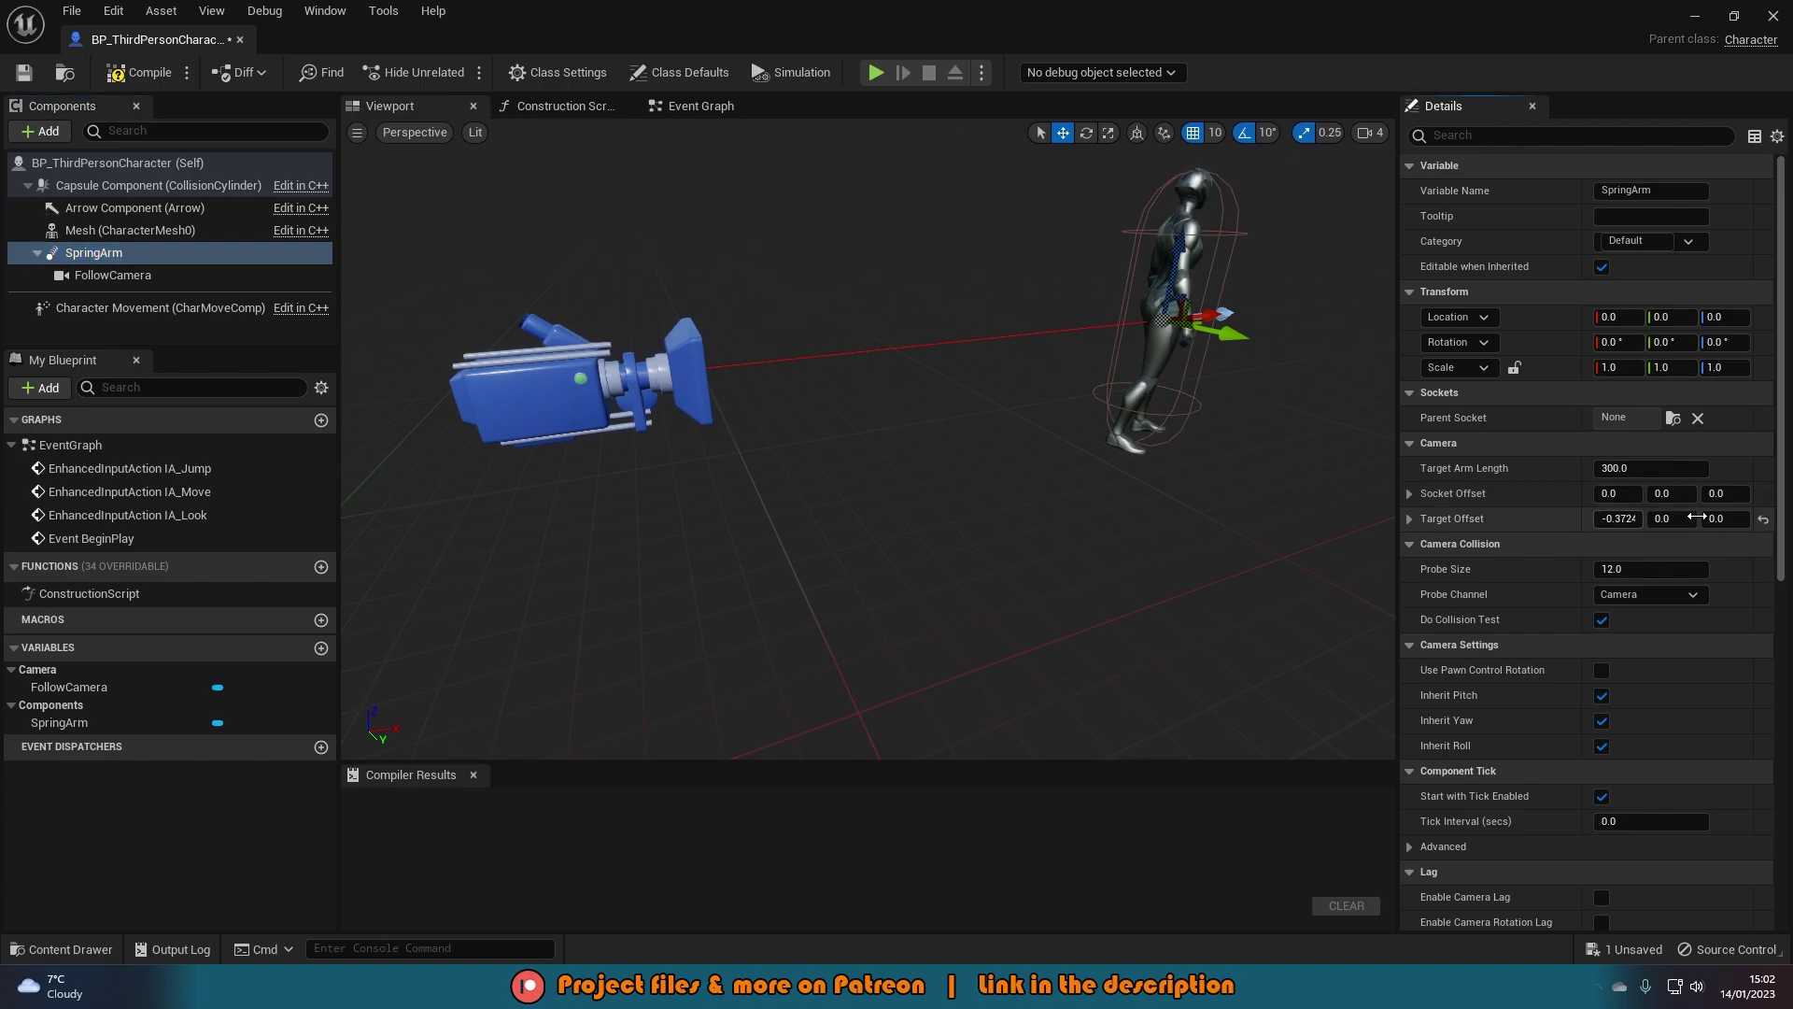
drag(1768, 521, 1565, 531)
click(1615, 519)
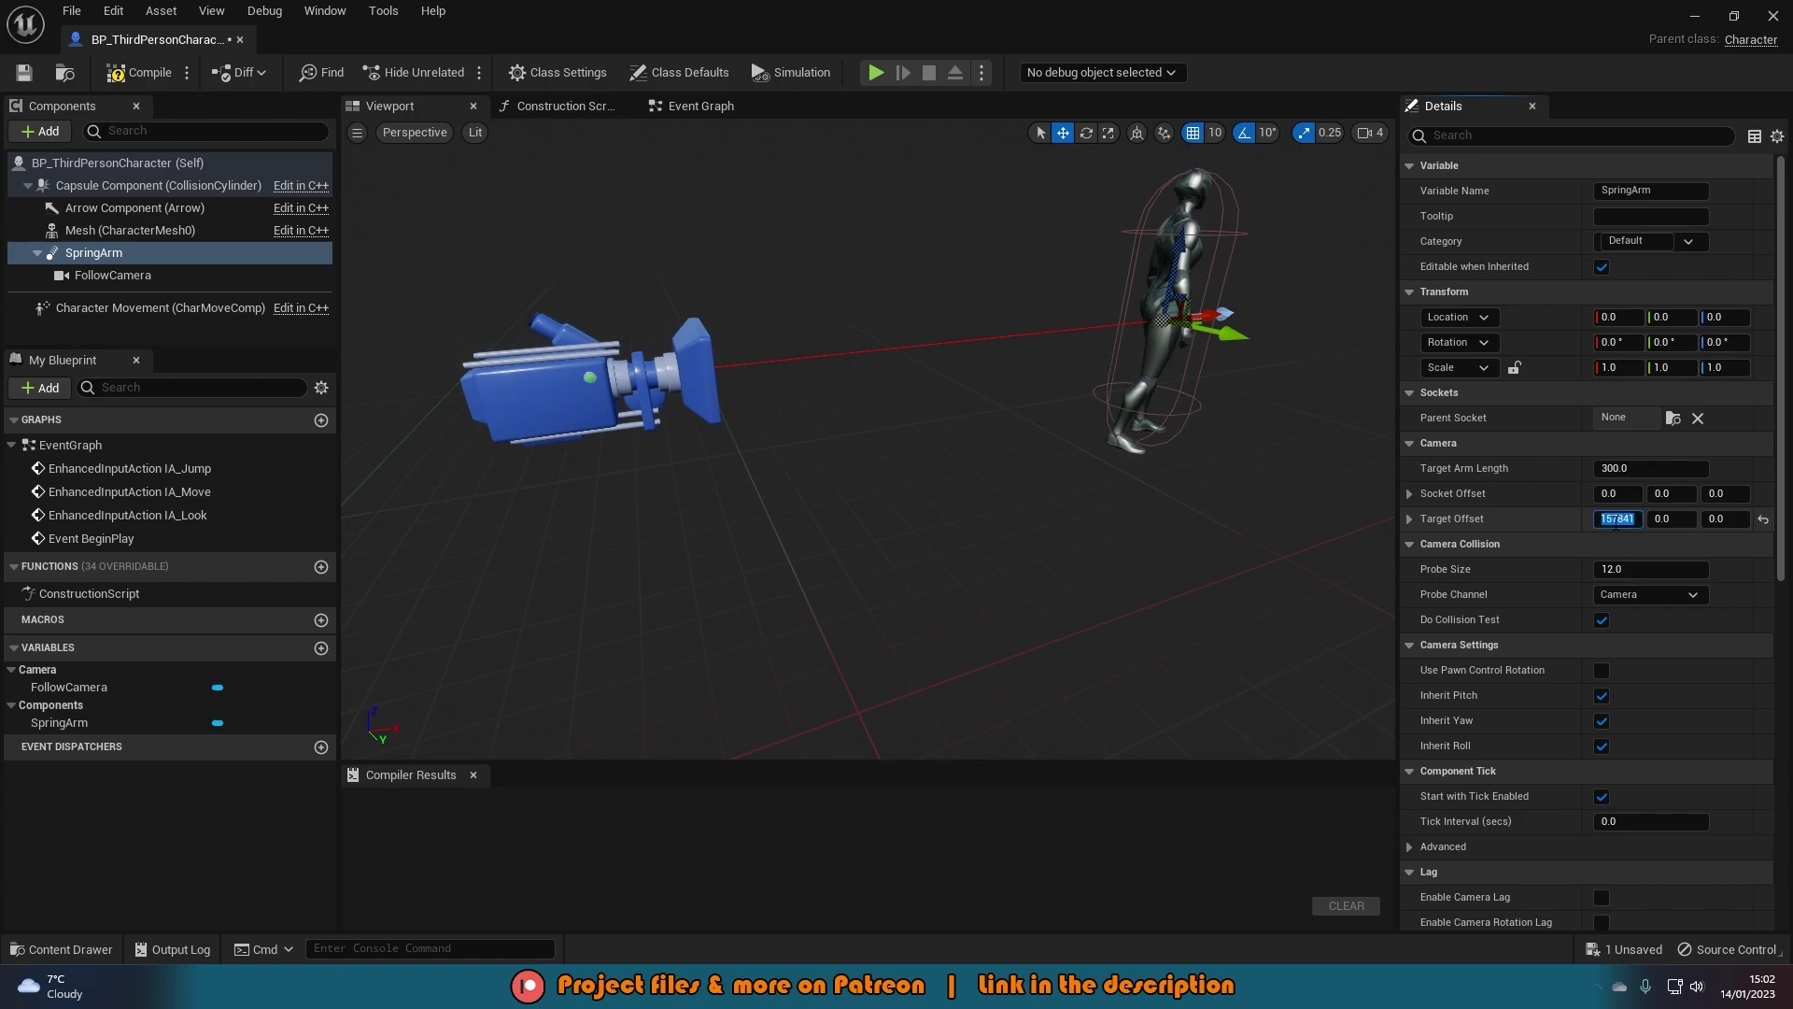
text(100)
key(Return)
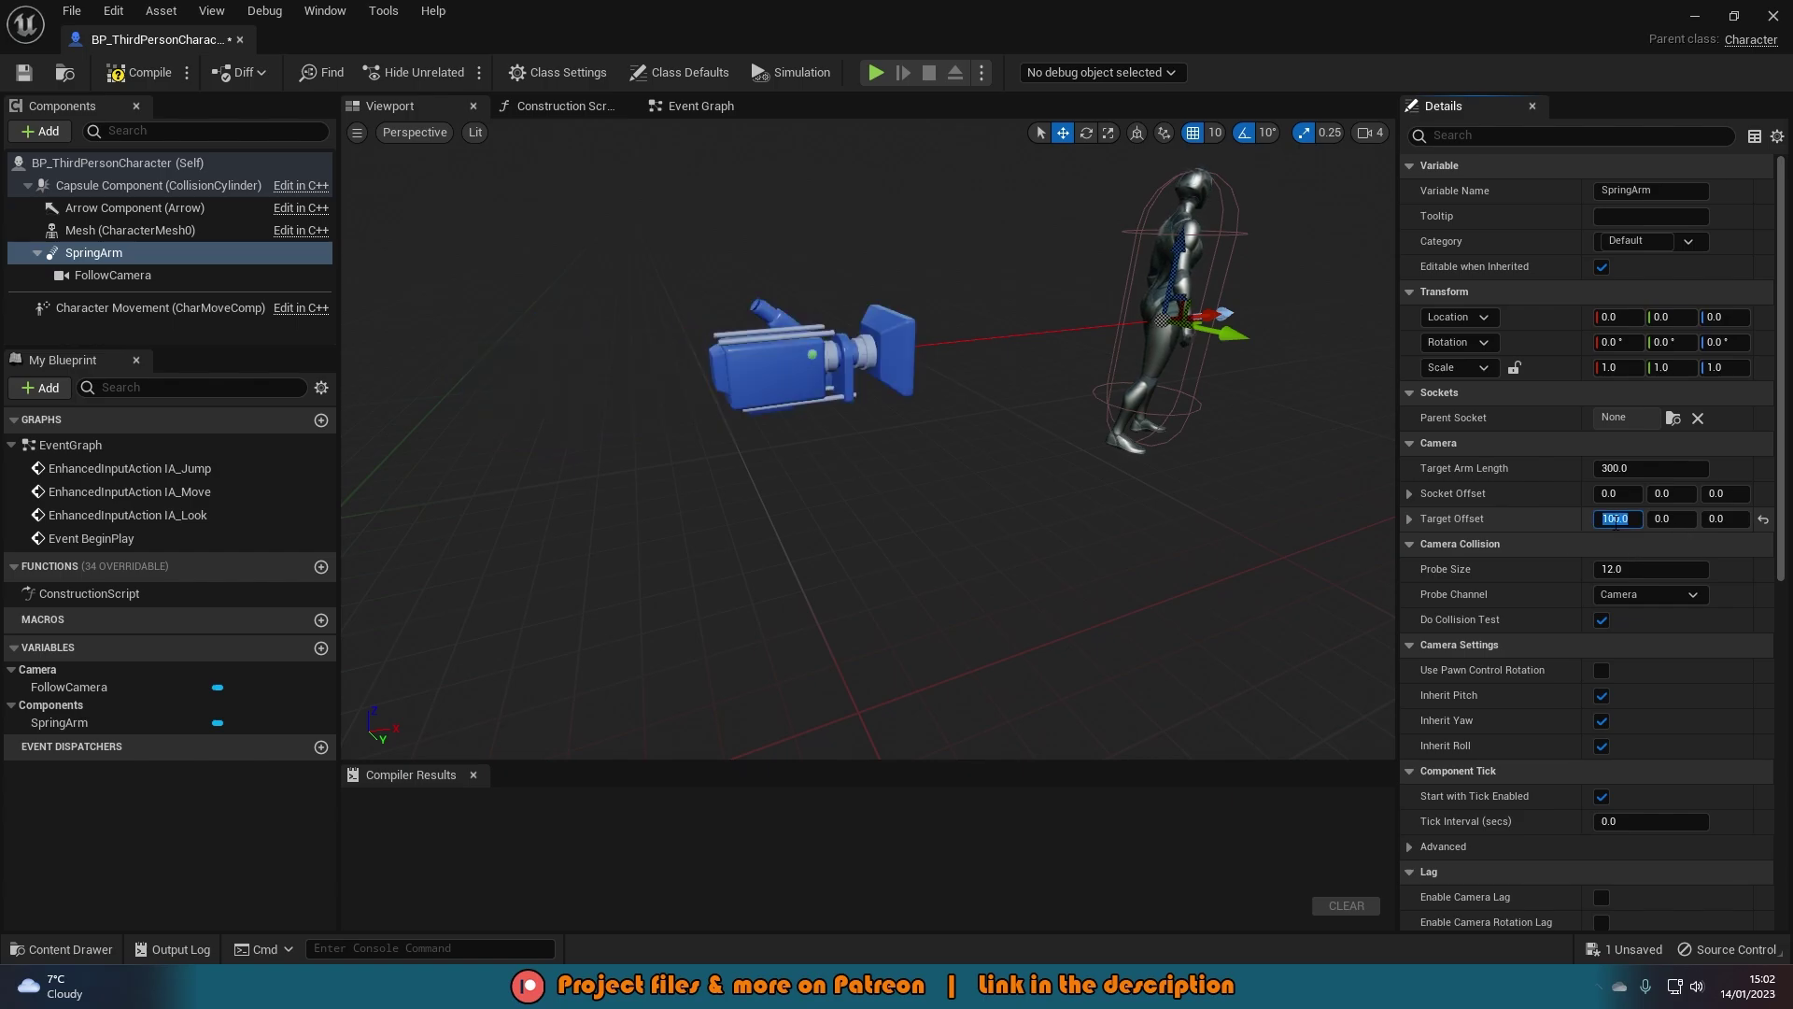
text(0)
key(Return)
click(1723, 519)
text(100)
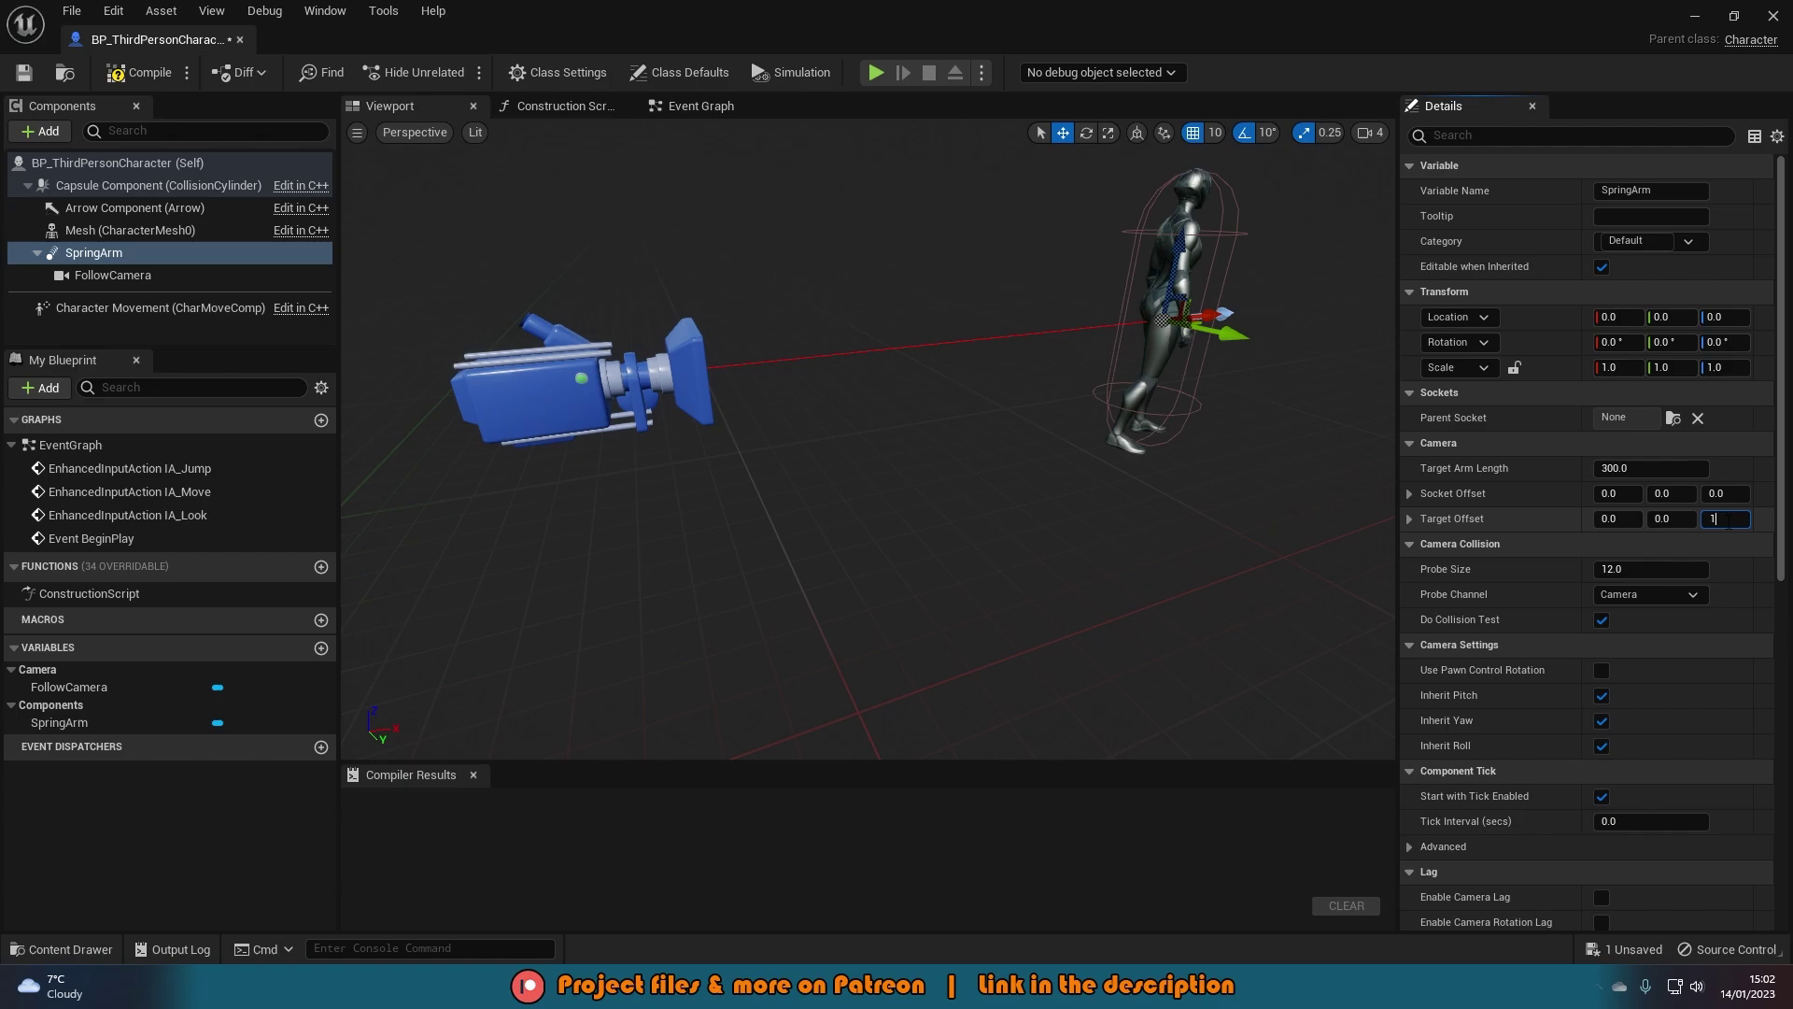
key(Return)
click(1763, 521)
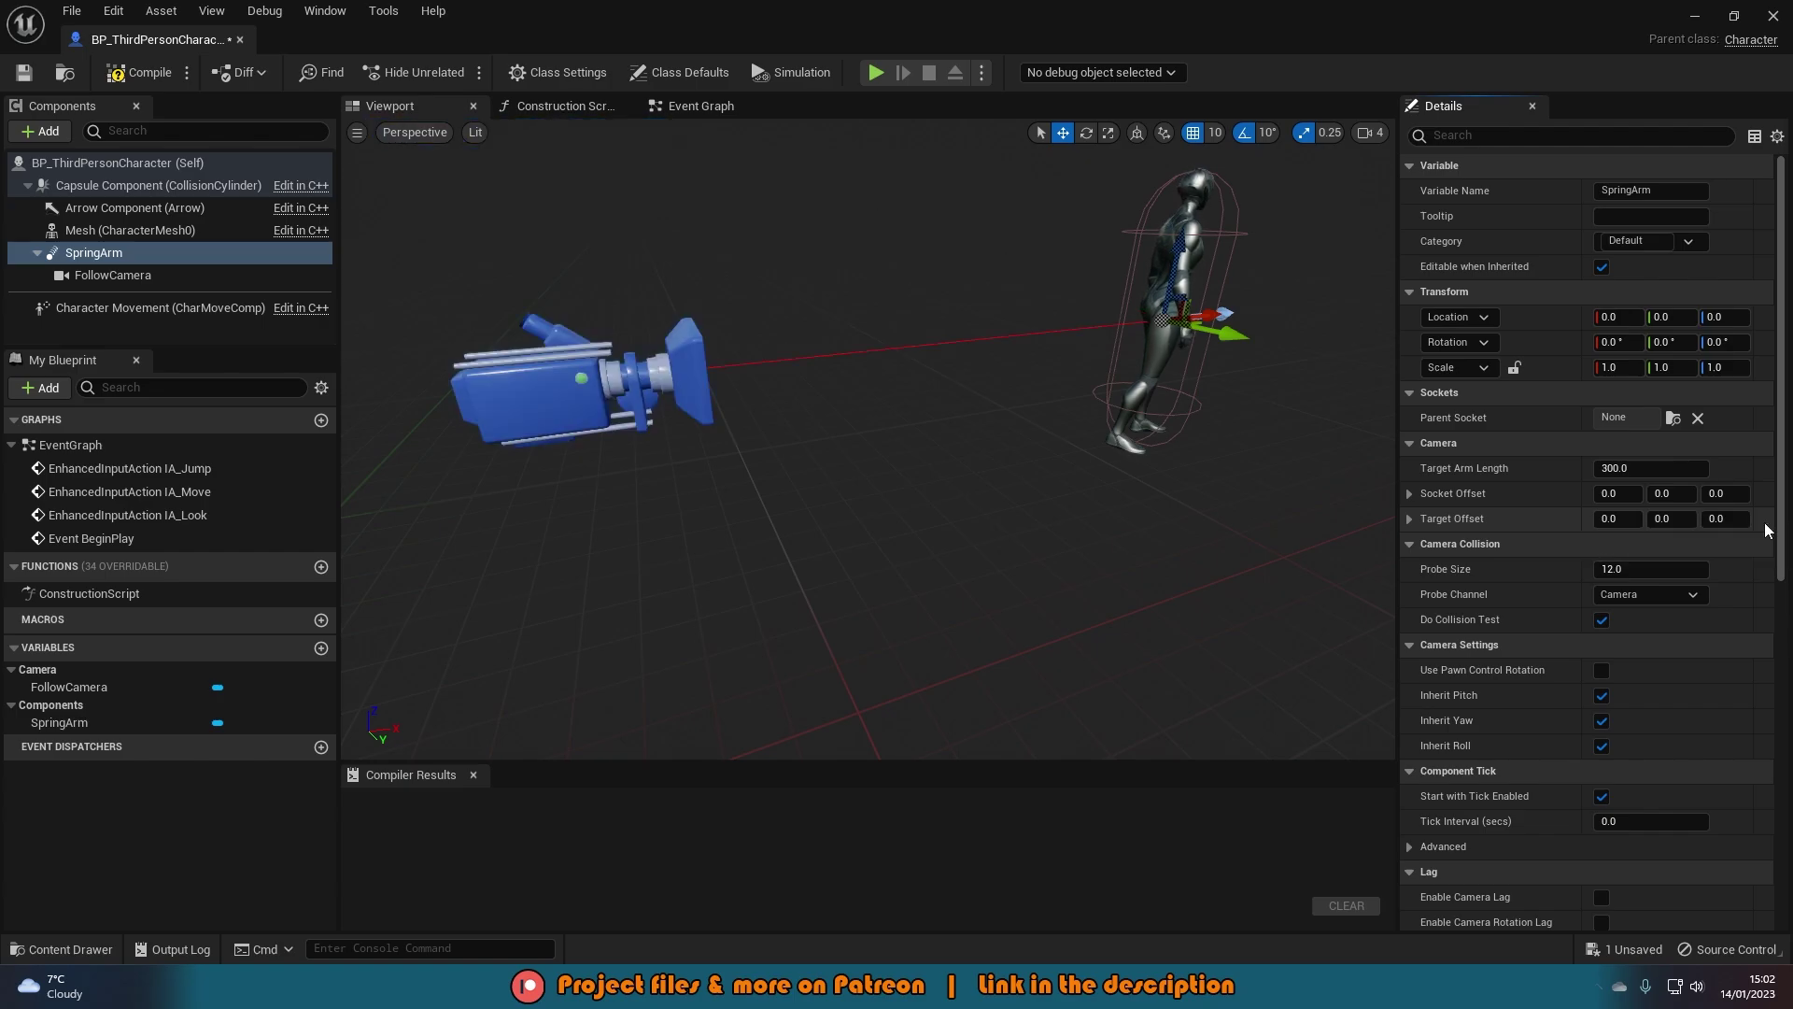
- Set the SpringArm's target arm length to 400 and enable Use Pawn Control Rotation on it
click(138, 276)
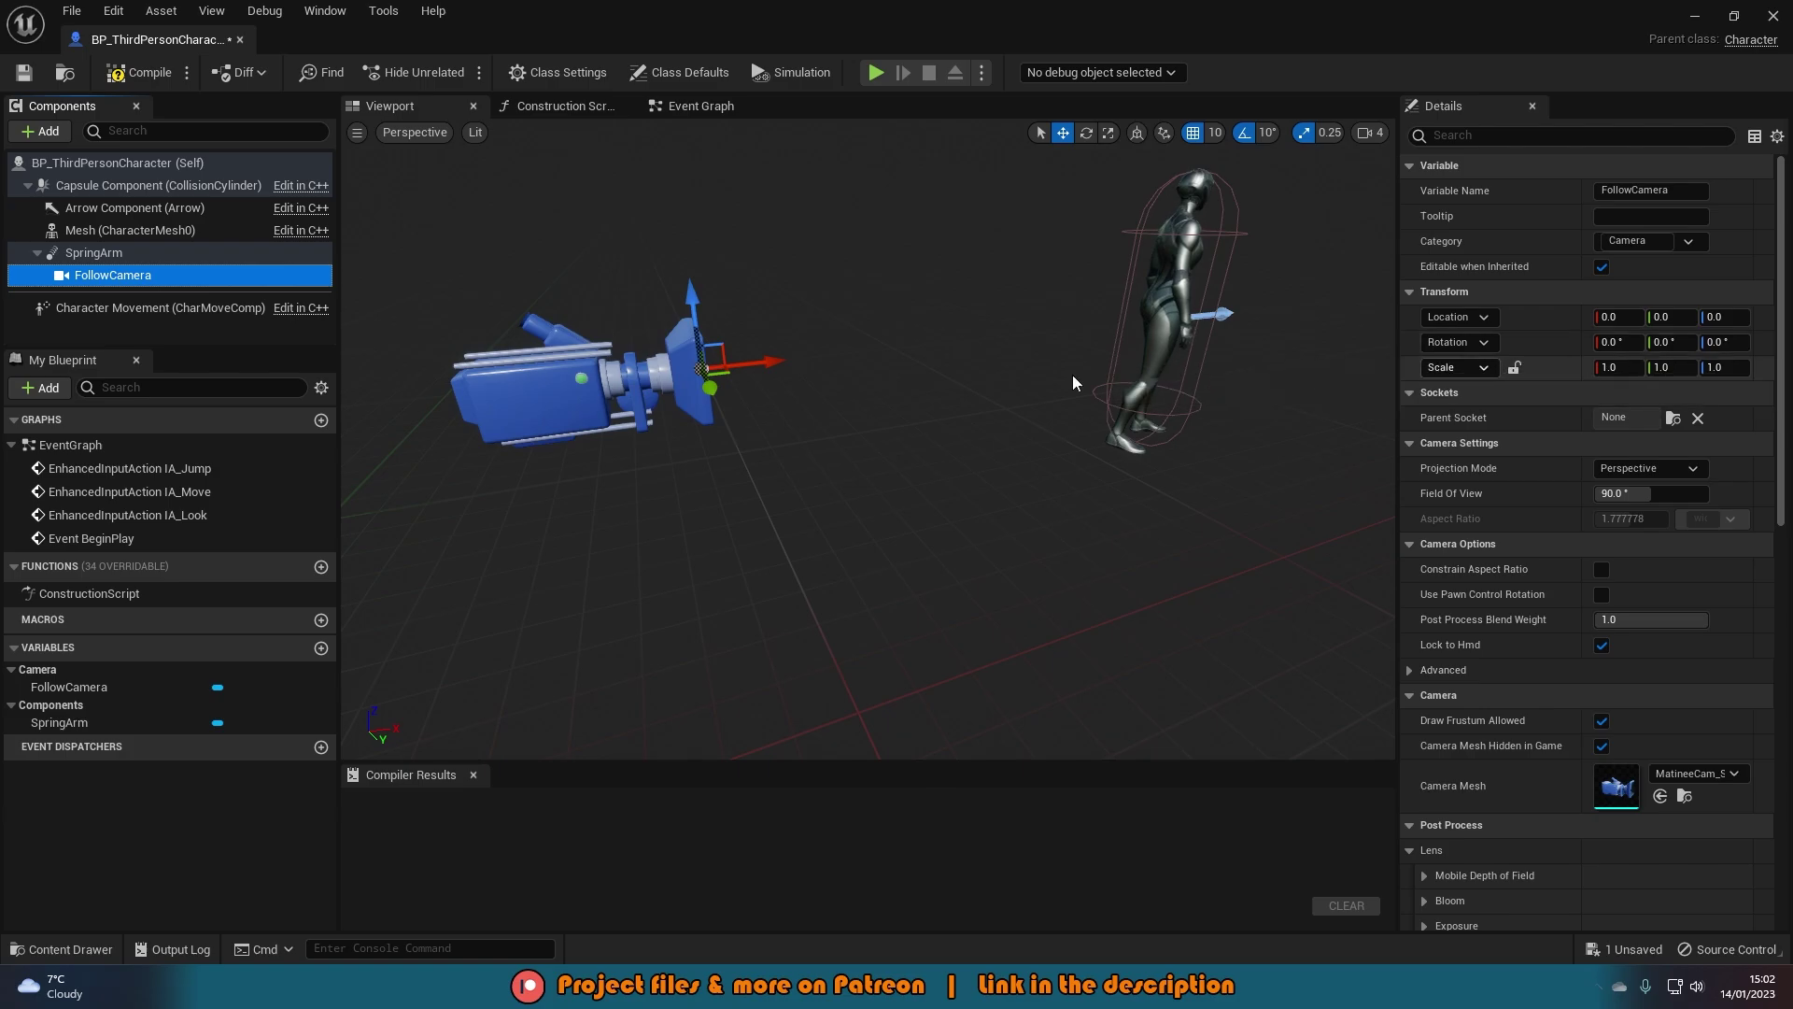
click(228, 254)
right_drag(401, 331, 448, 252)
click(1667, 468)
text(400)
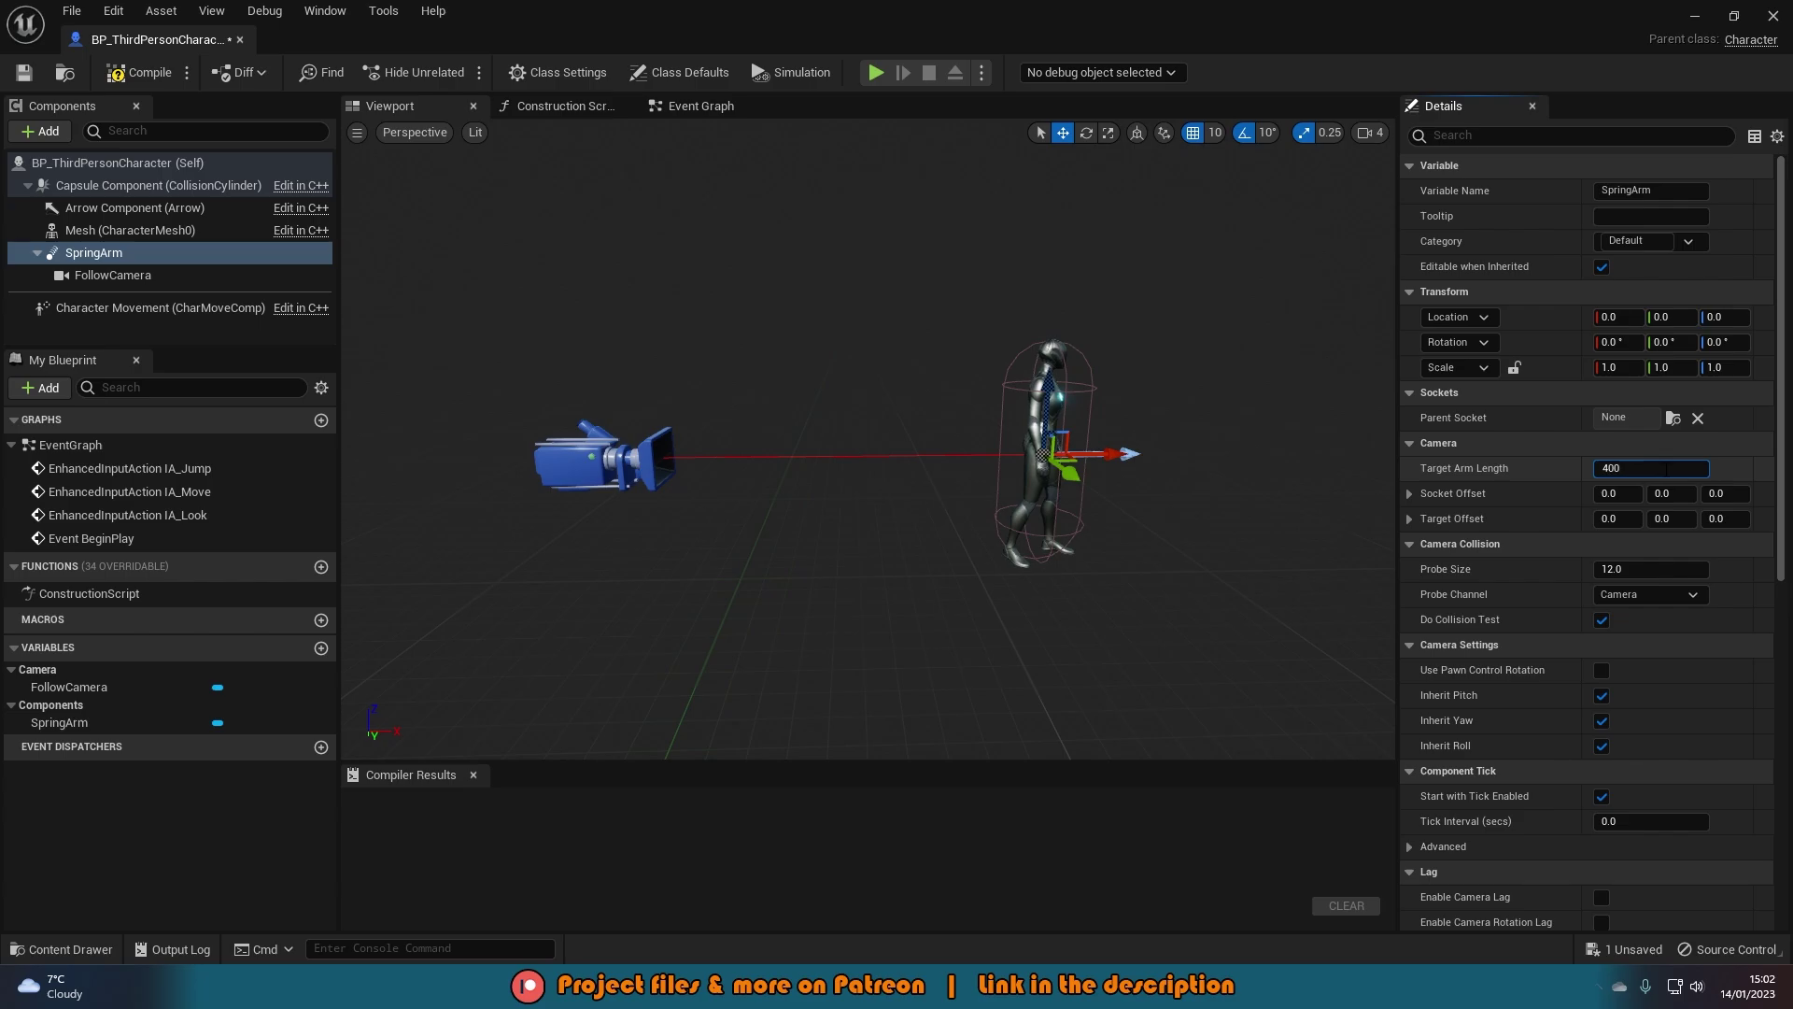
key(Return)
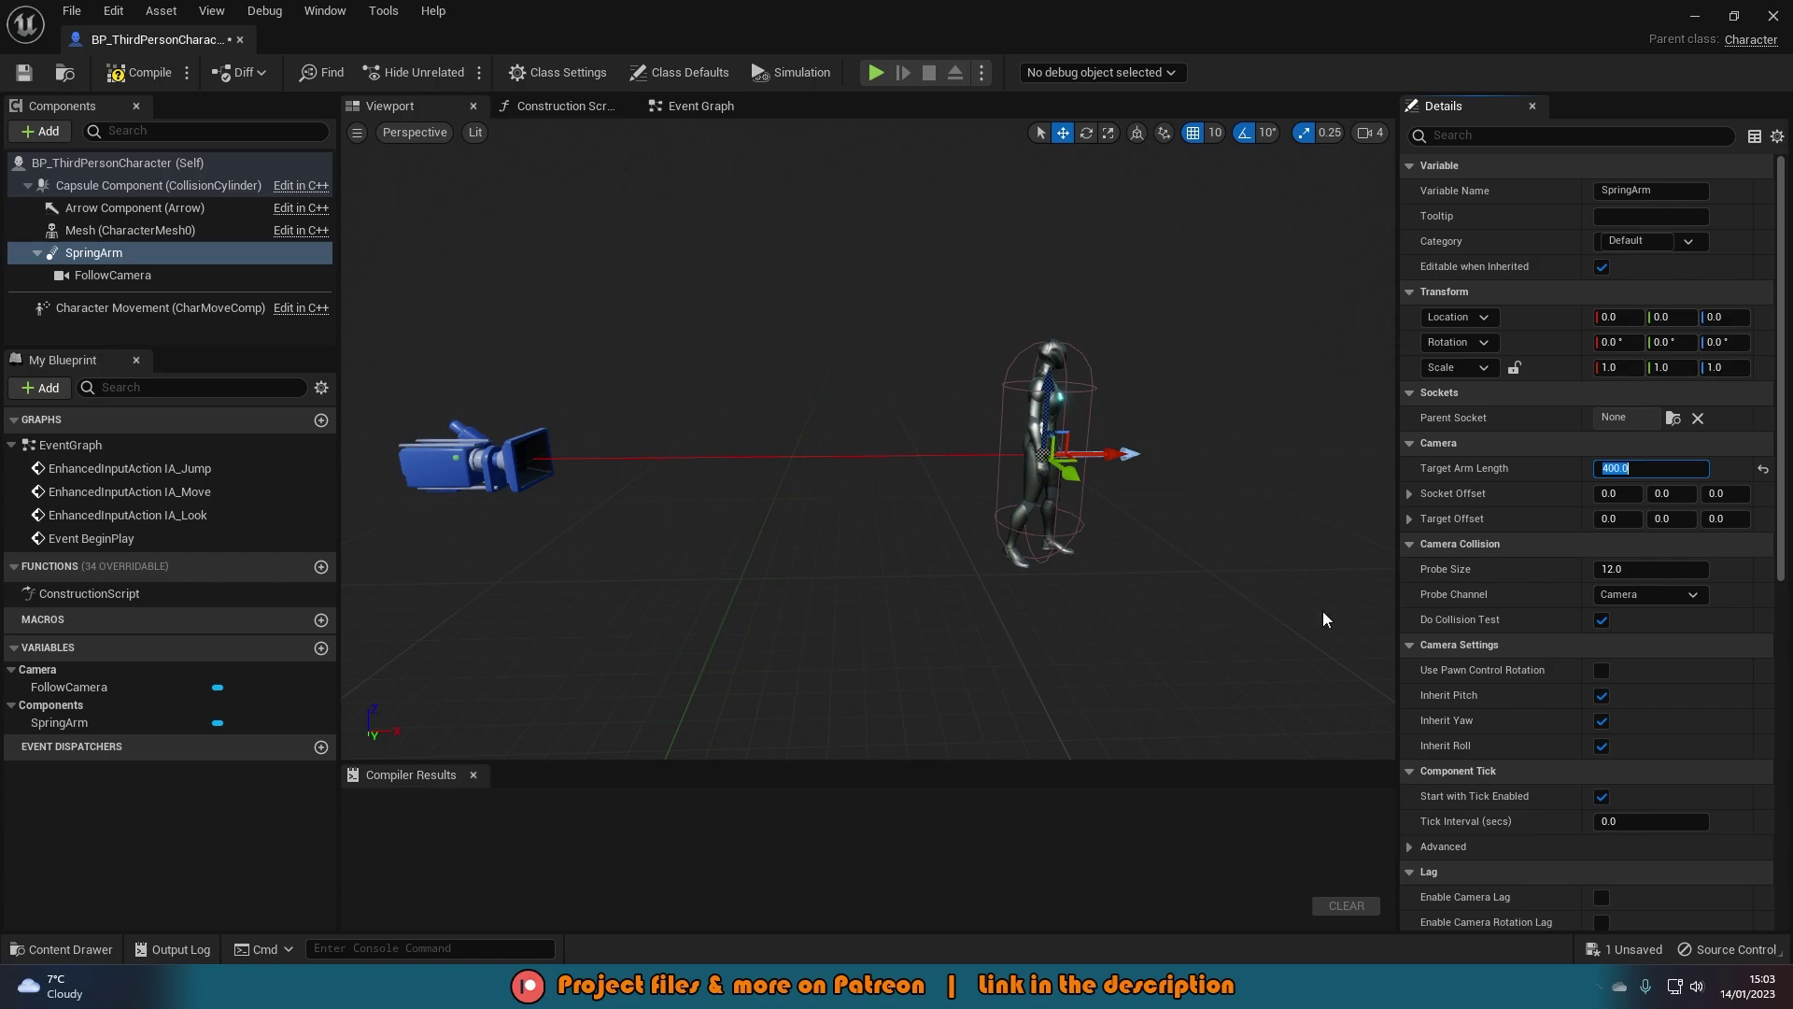
click(1601, 671)
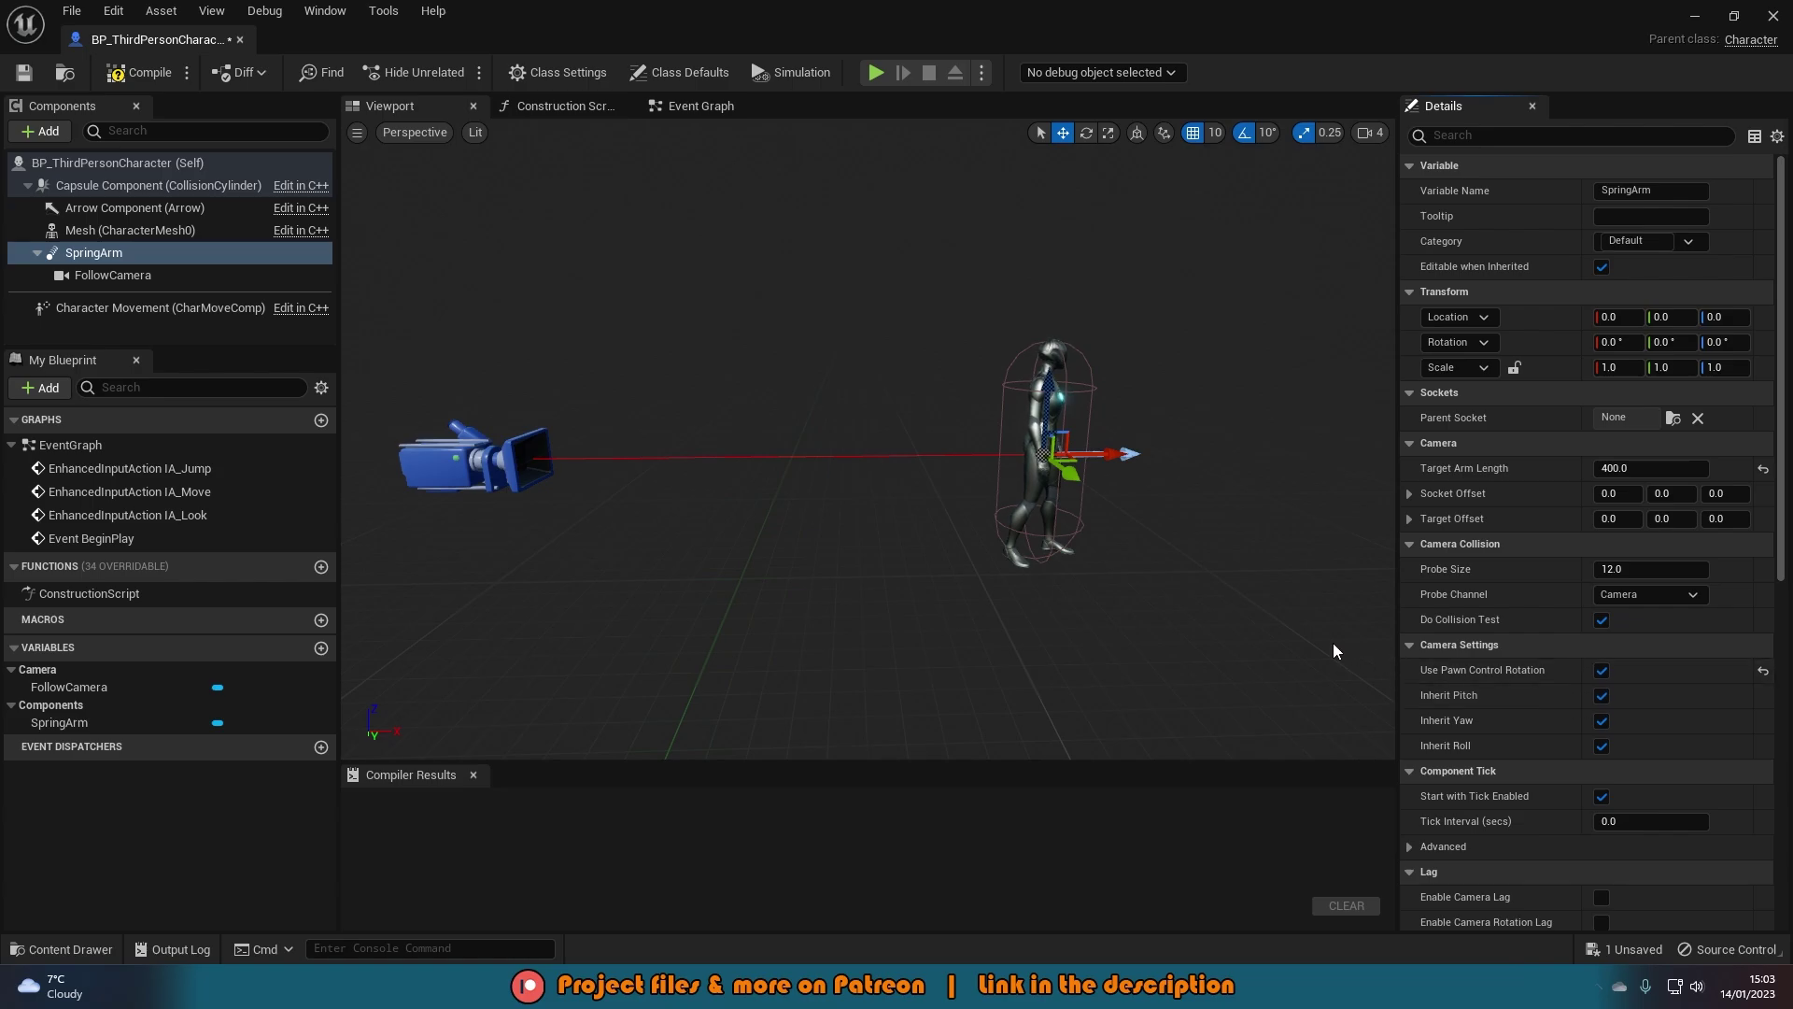
- Disable Use Controller Rotation Yaw in the character blueprint's class defaults, and compile, save and close the blueprint
click(167, 168)
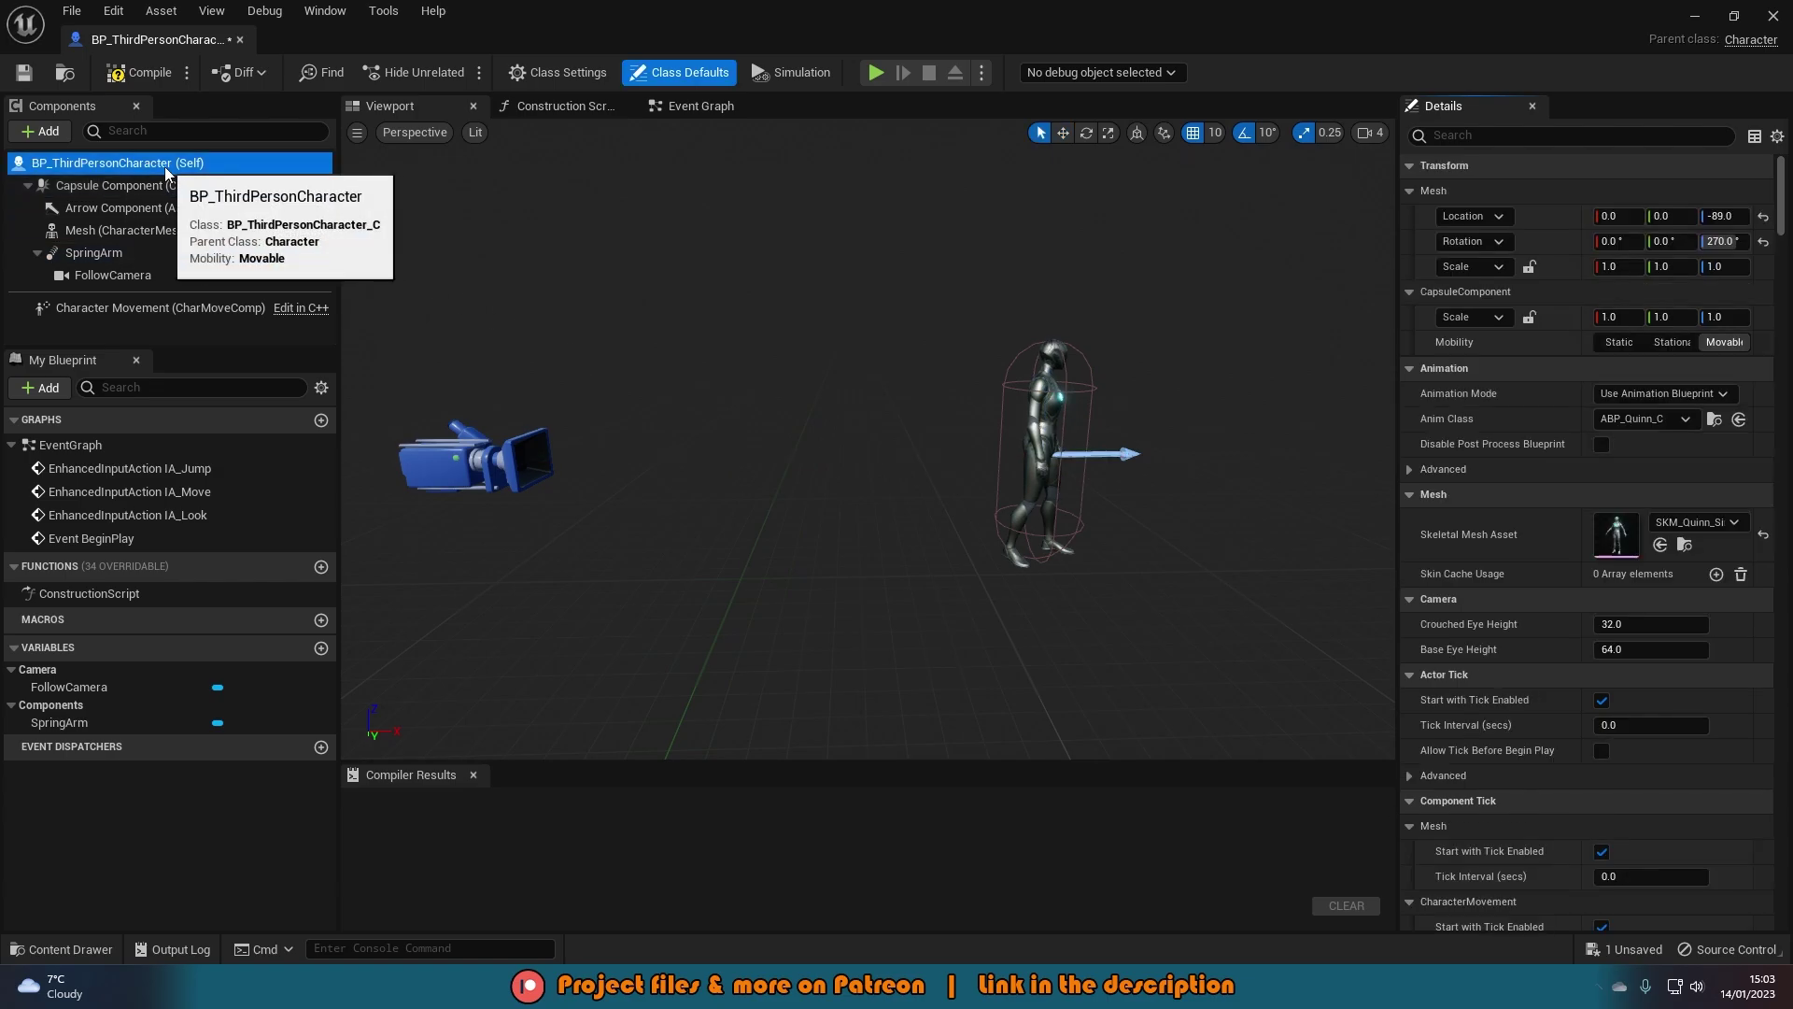
click(1650, 136)
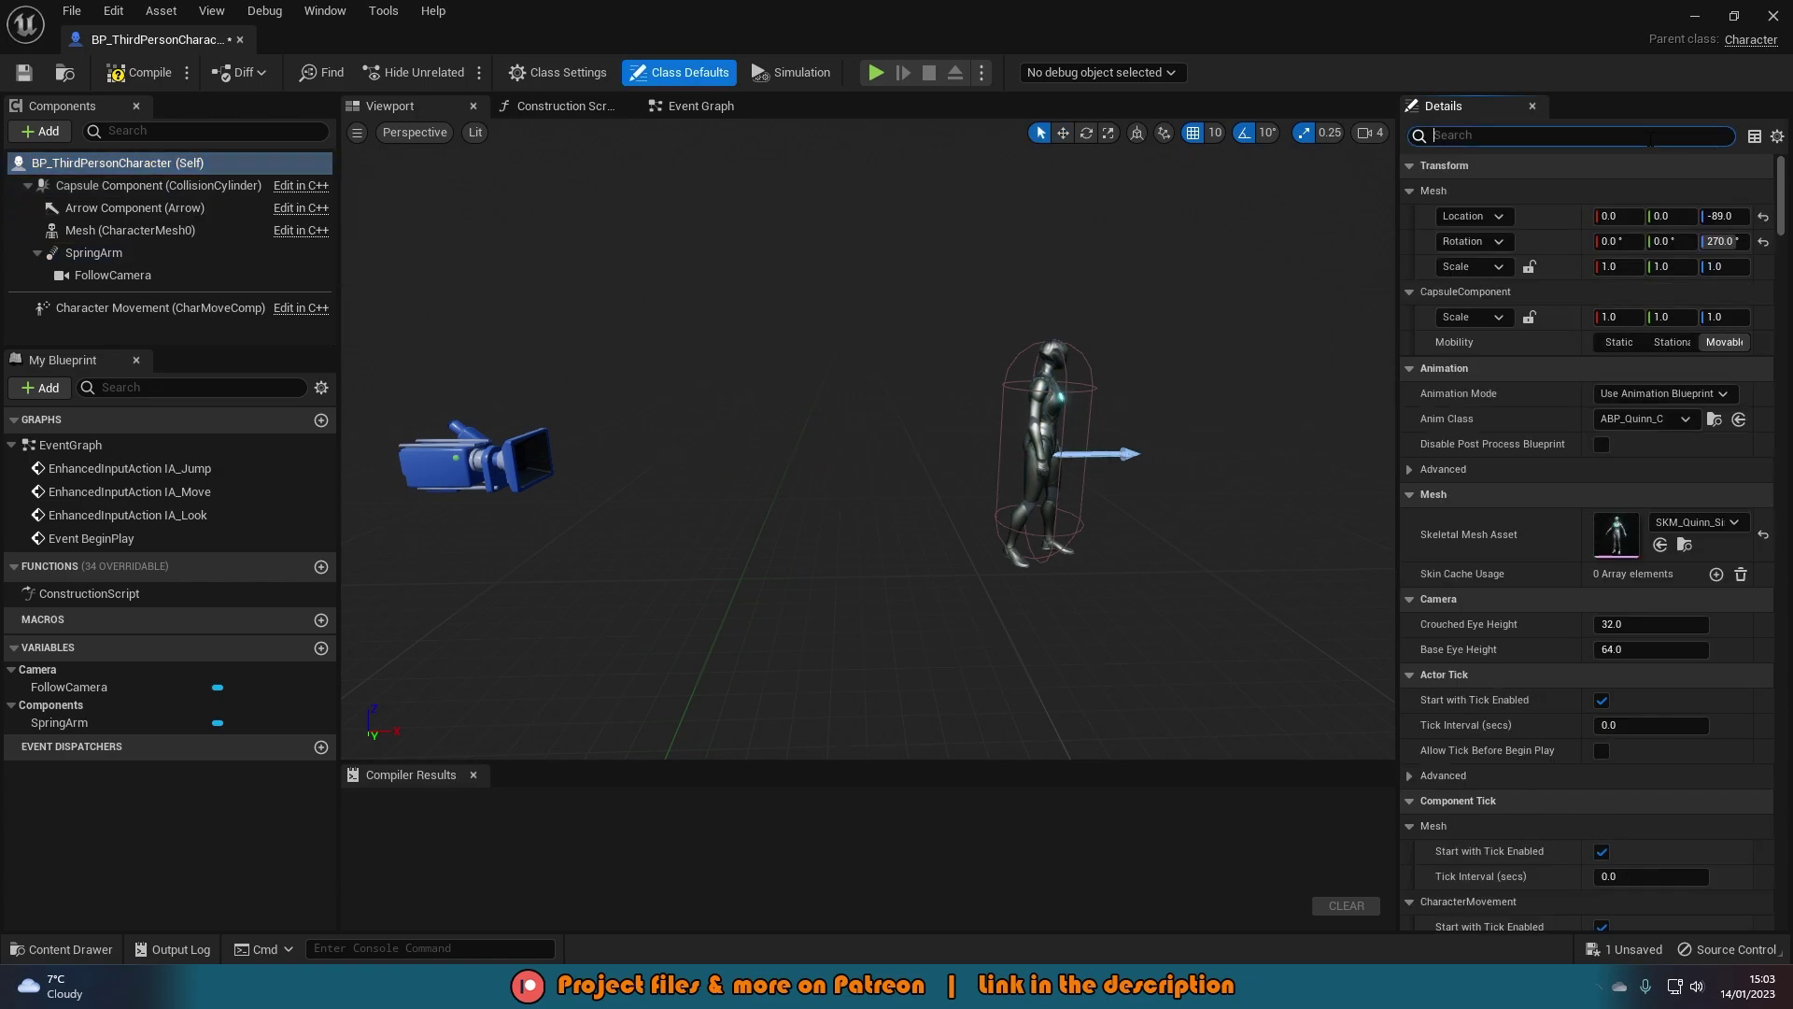
text(yaw)
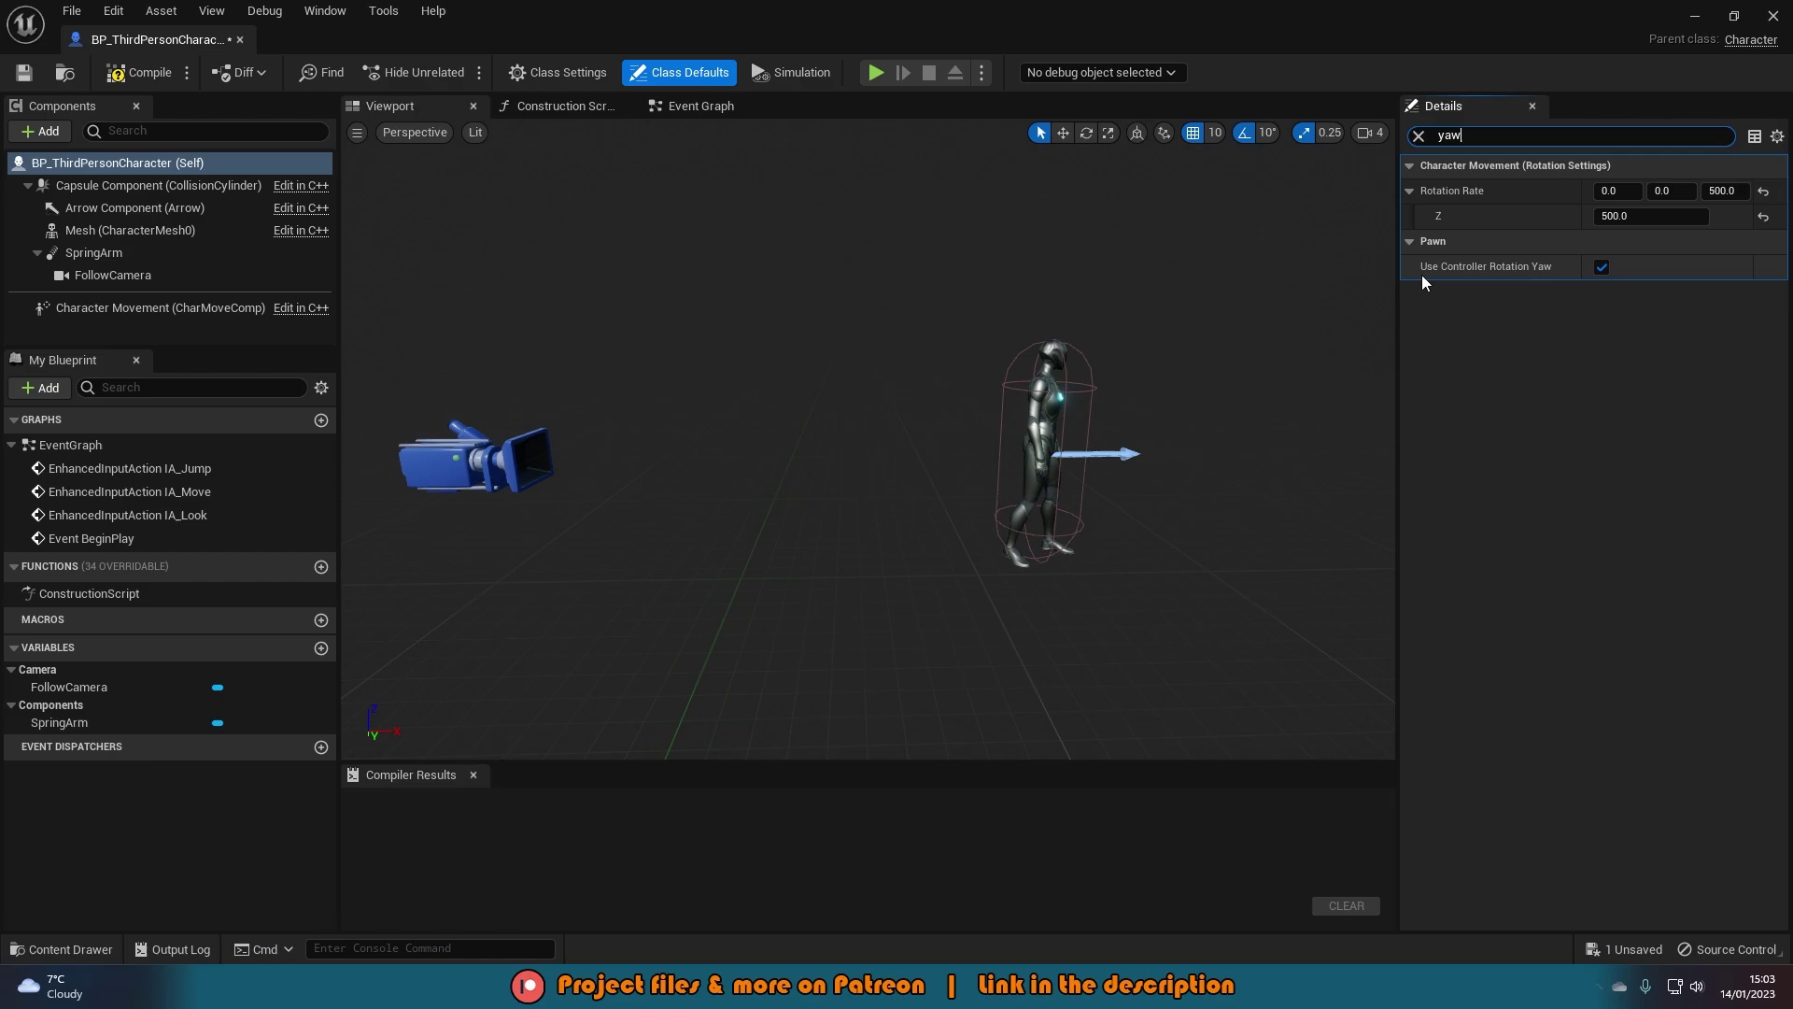
click(1599, 268)
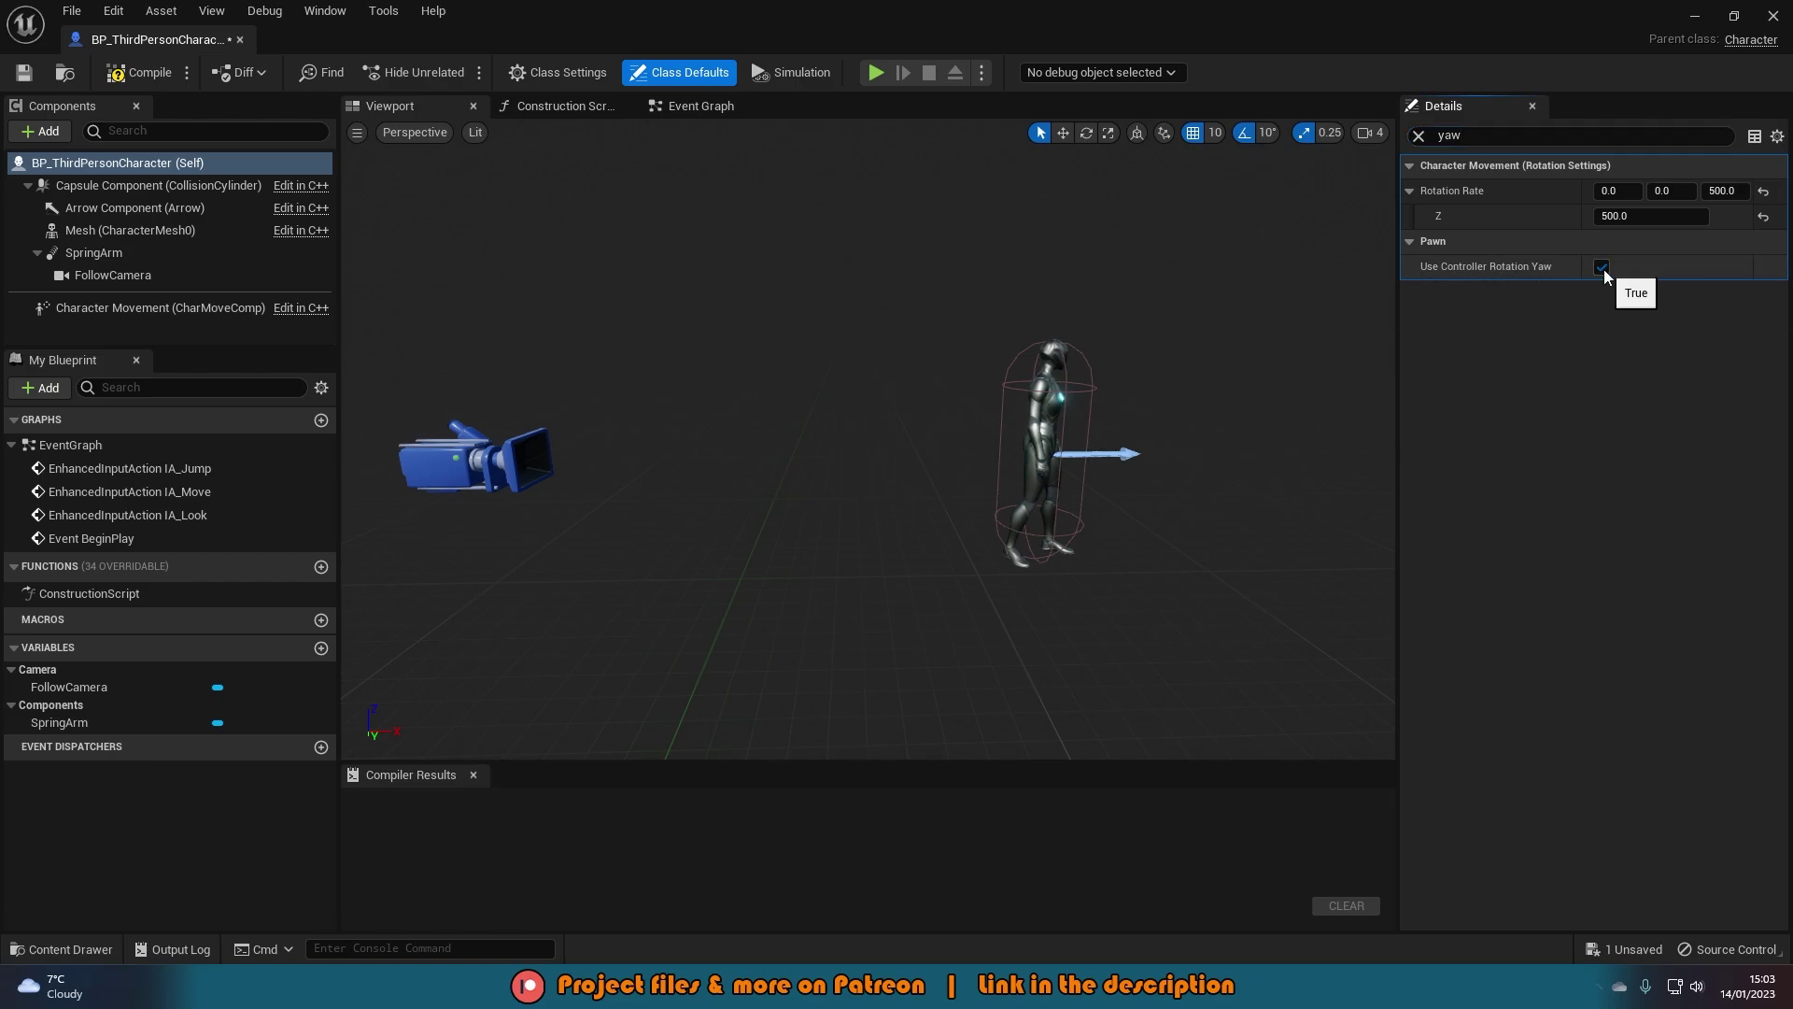
click(1419, 136)
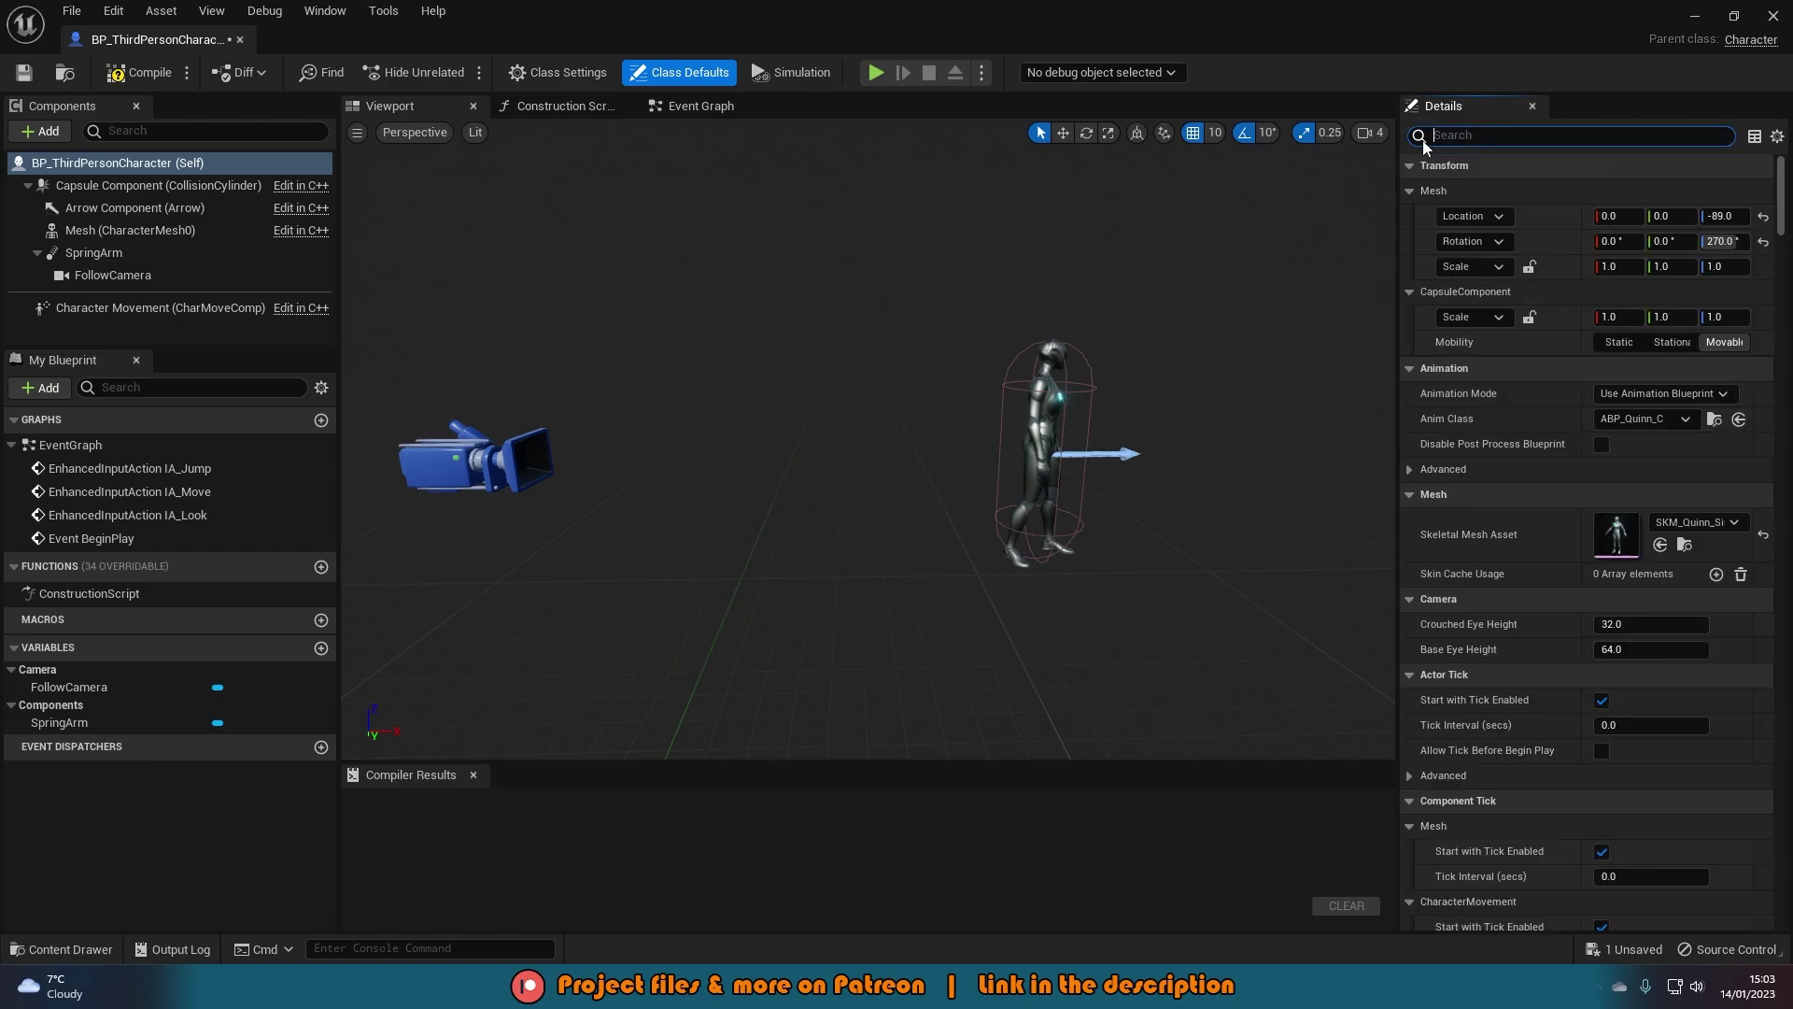
click(139, 73)
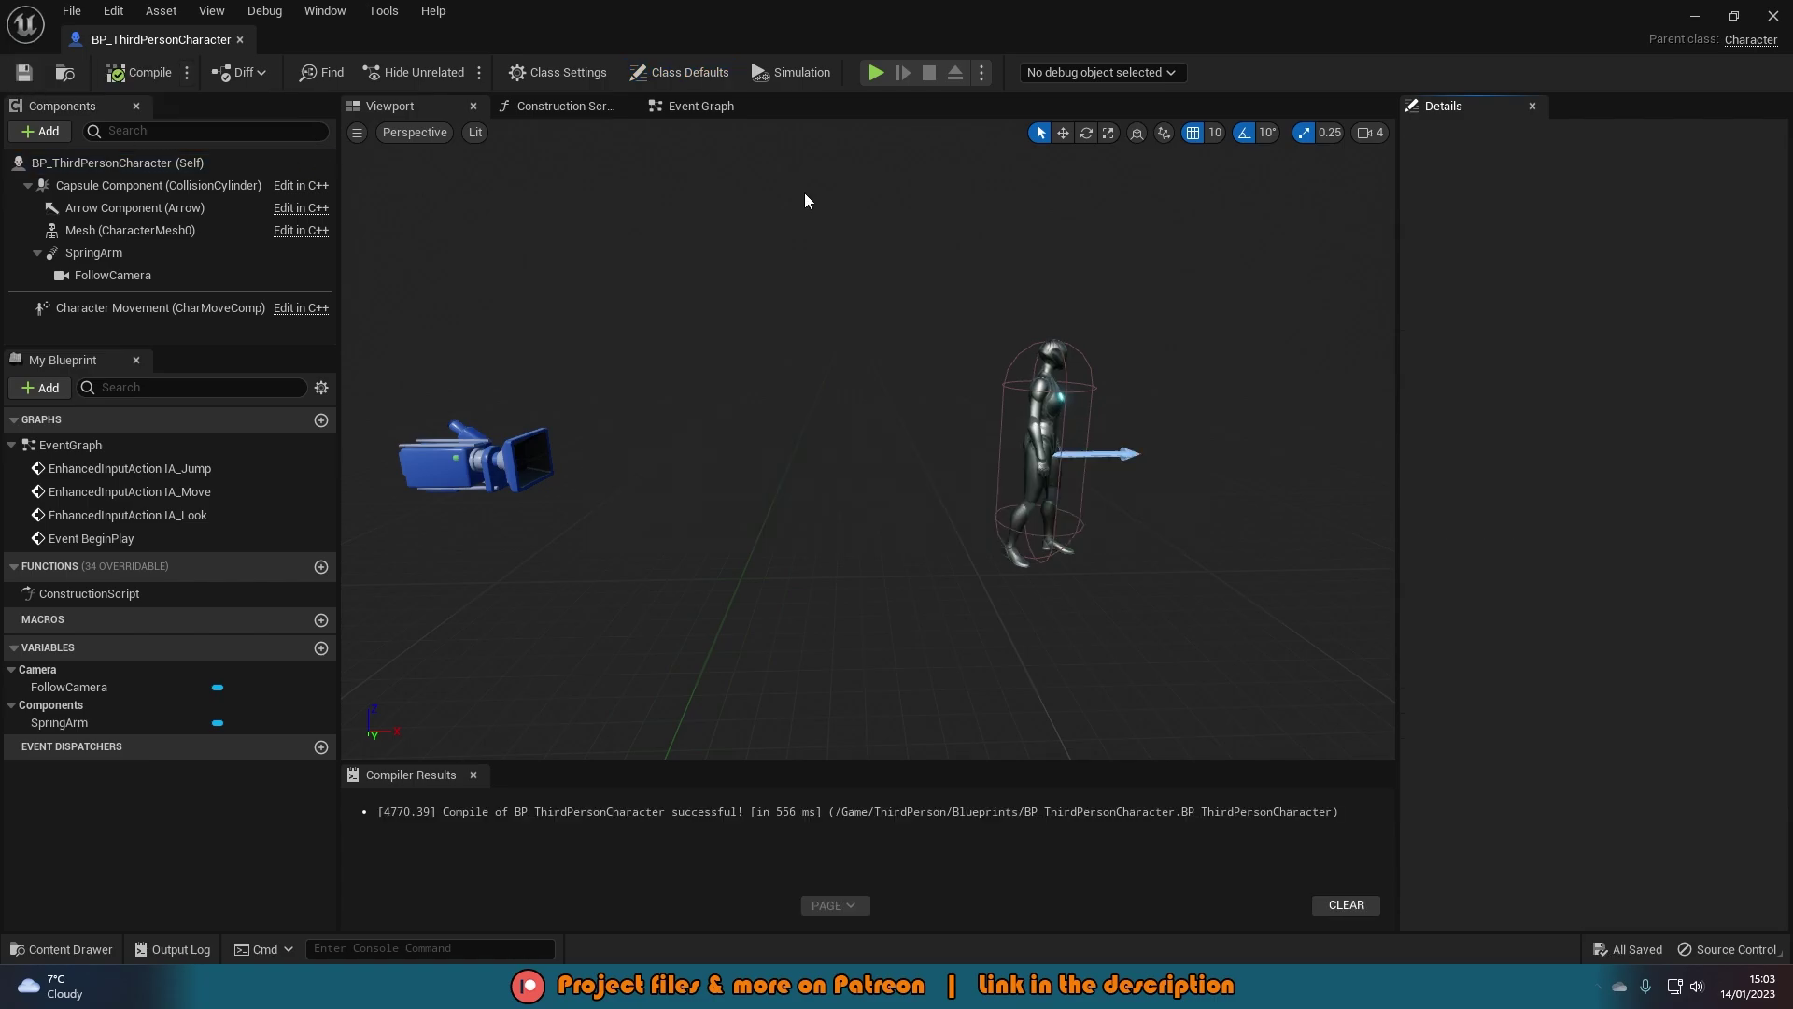
click(1772, 16)
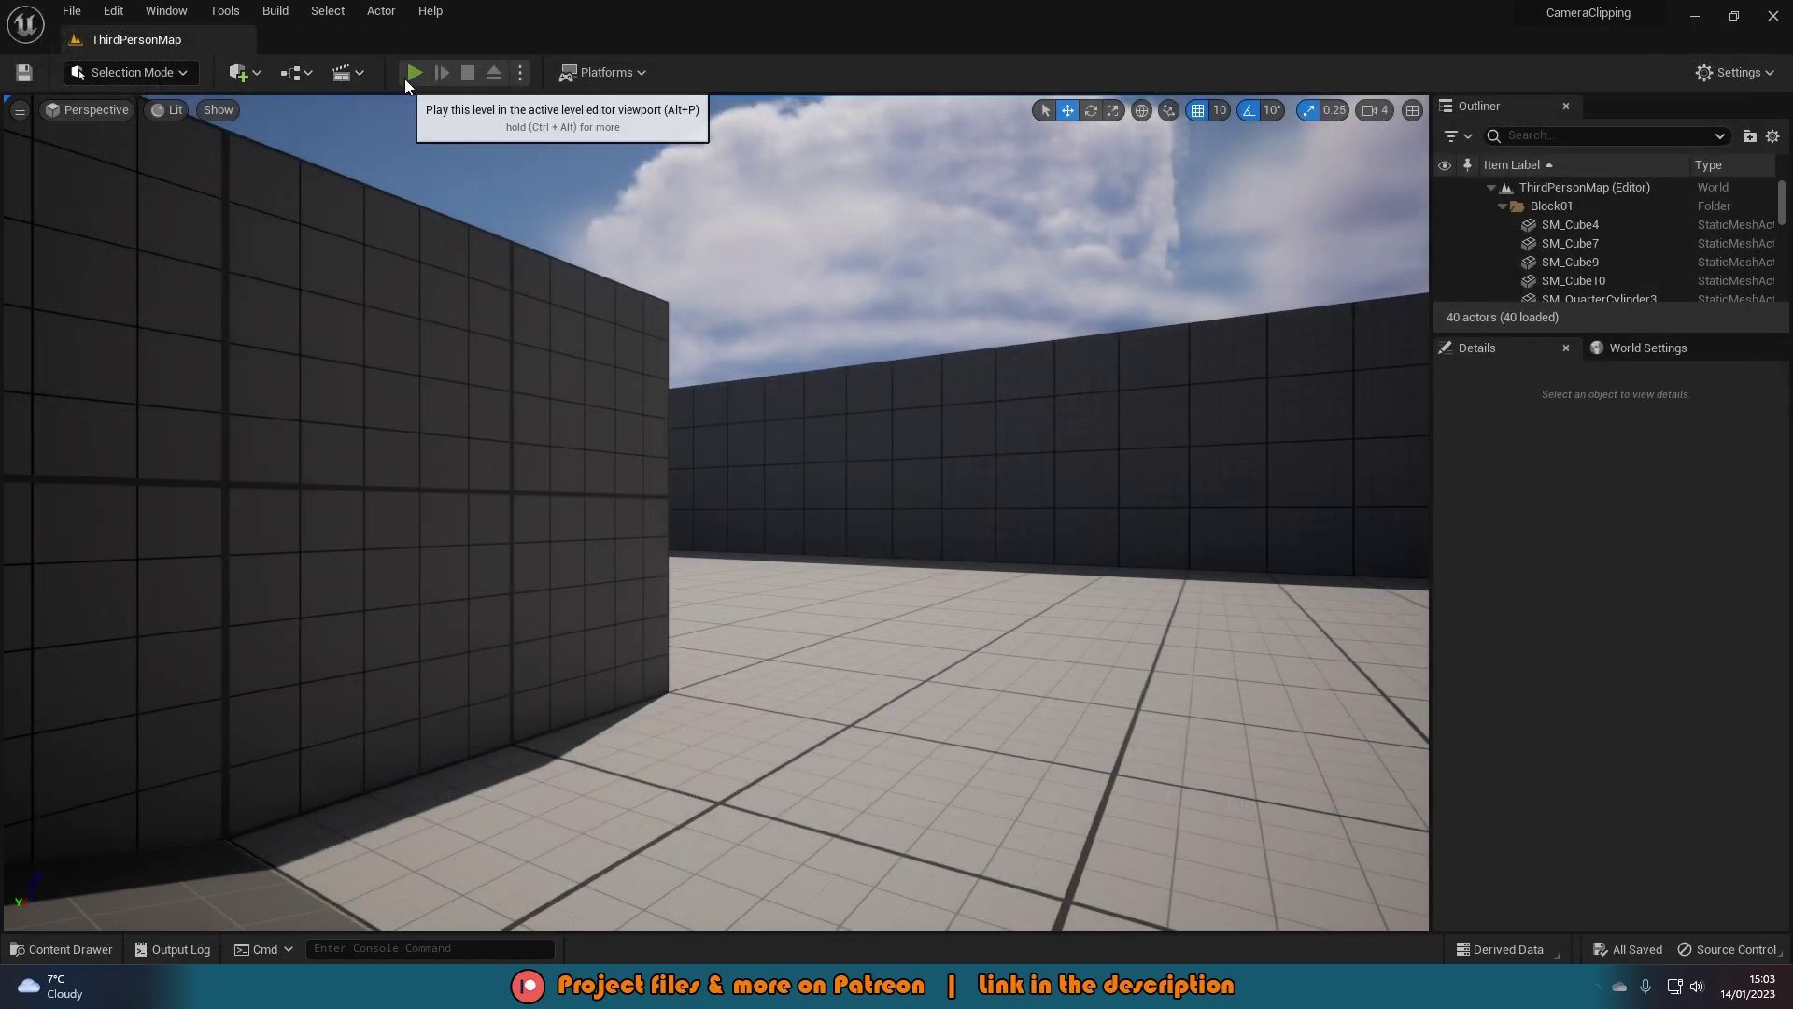
- Play the level and run the character around the walls while rotating the camera to test for clipping
click(409, 74)
click(710, 467)
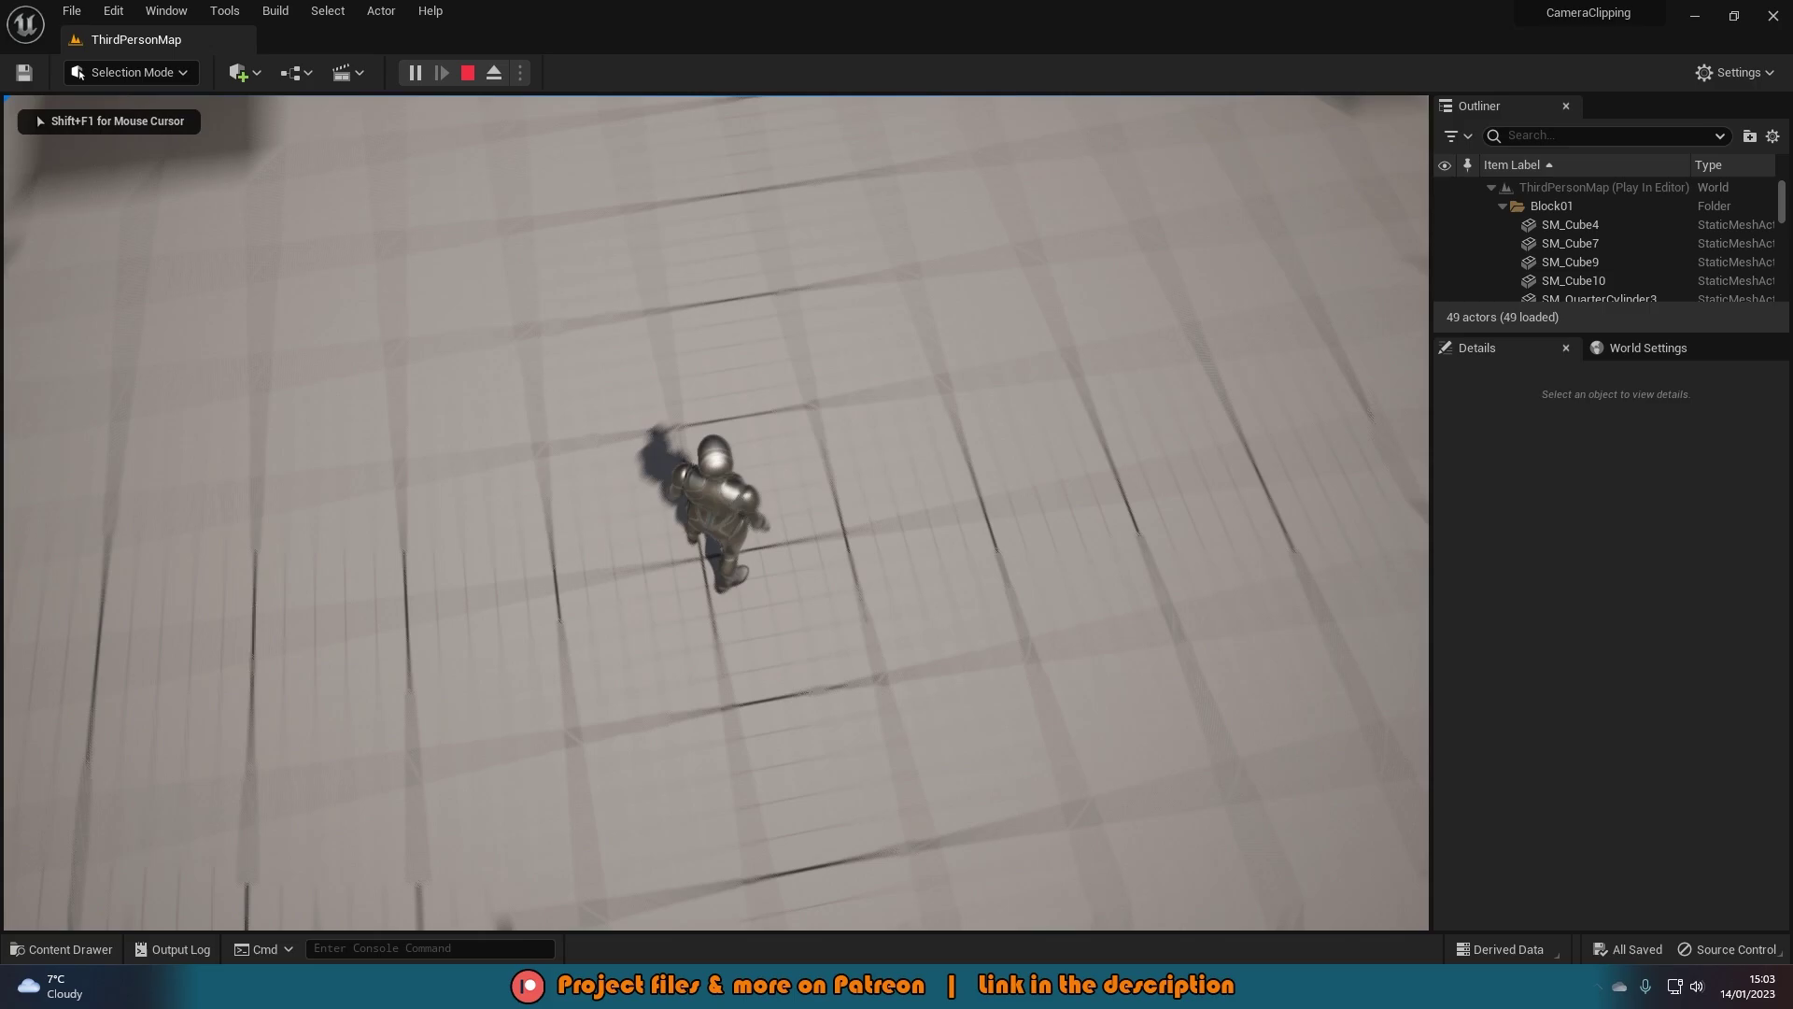
key(w)
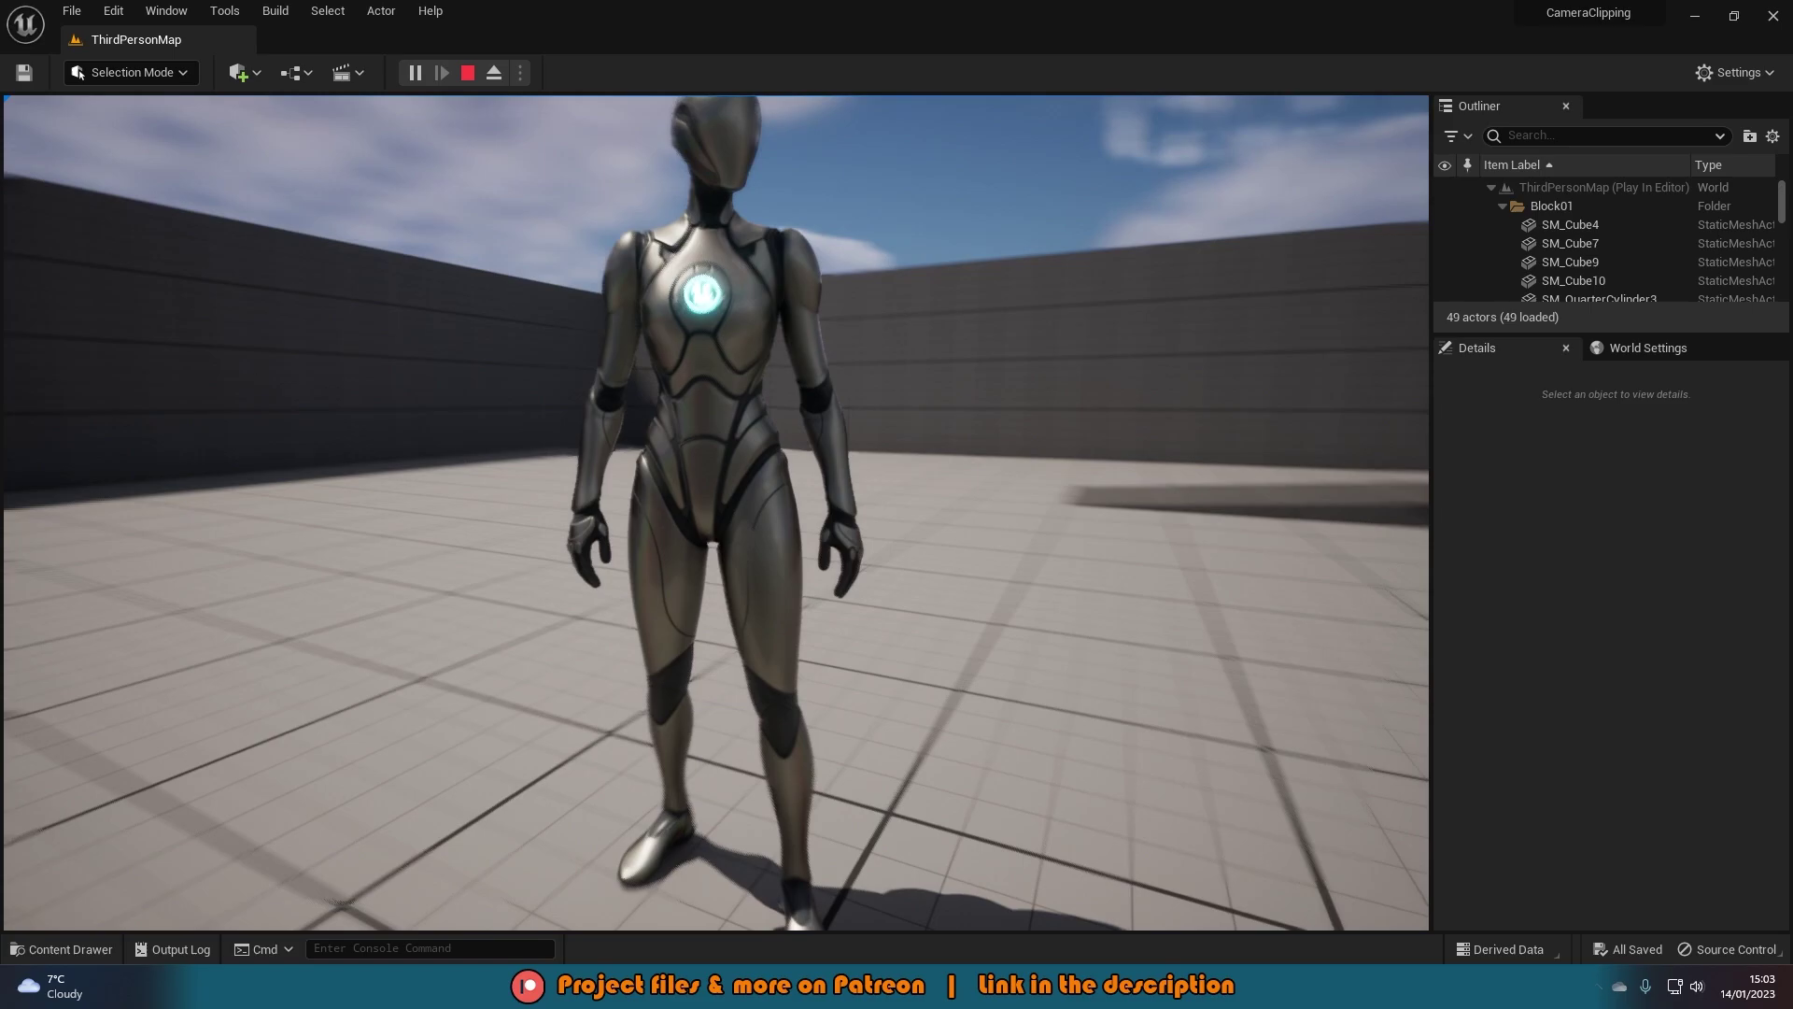
key(w)
key(w)
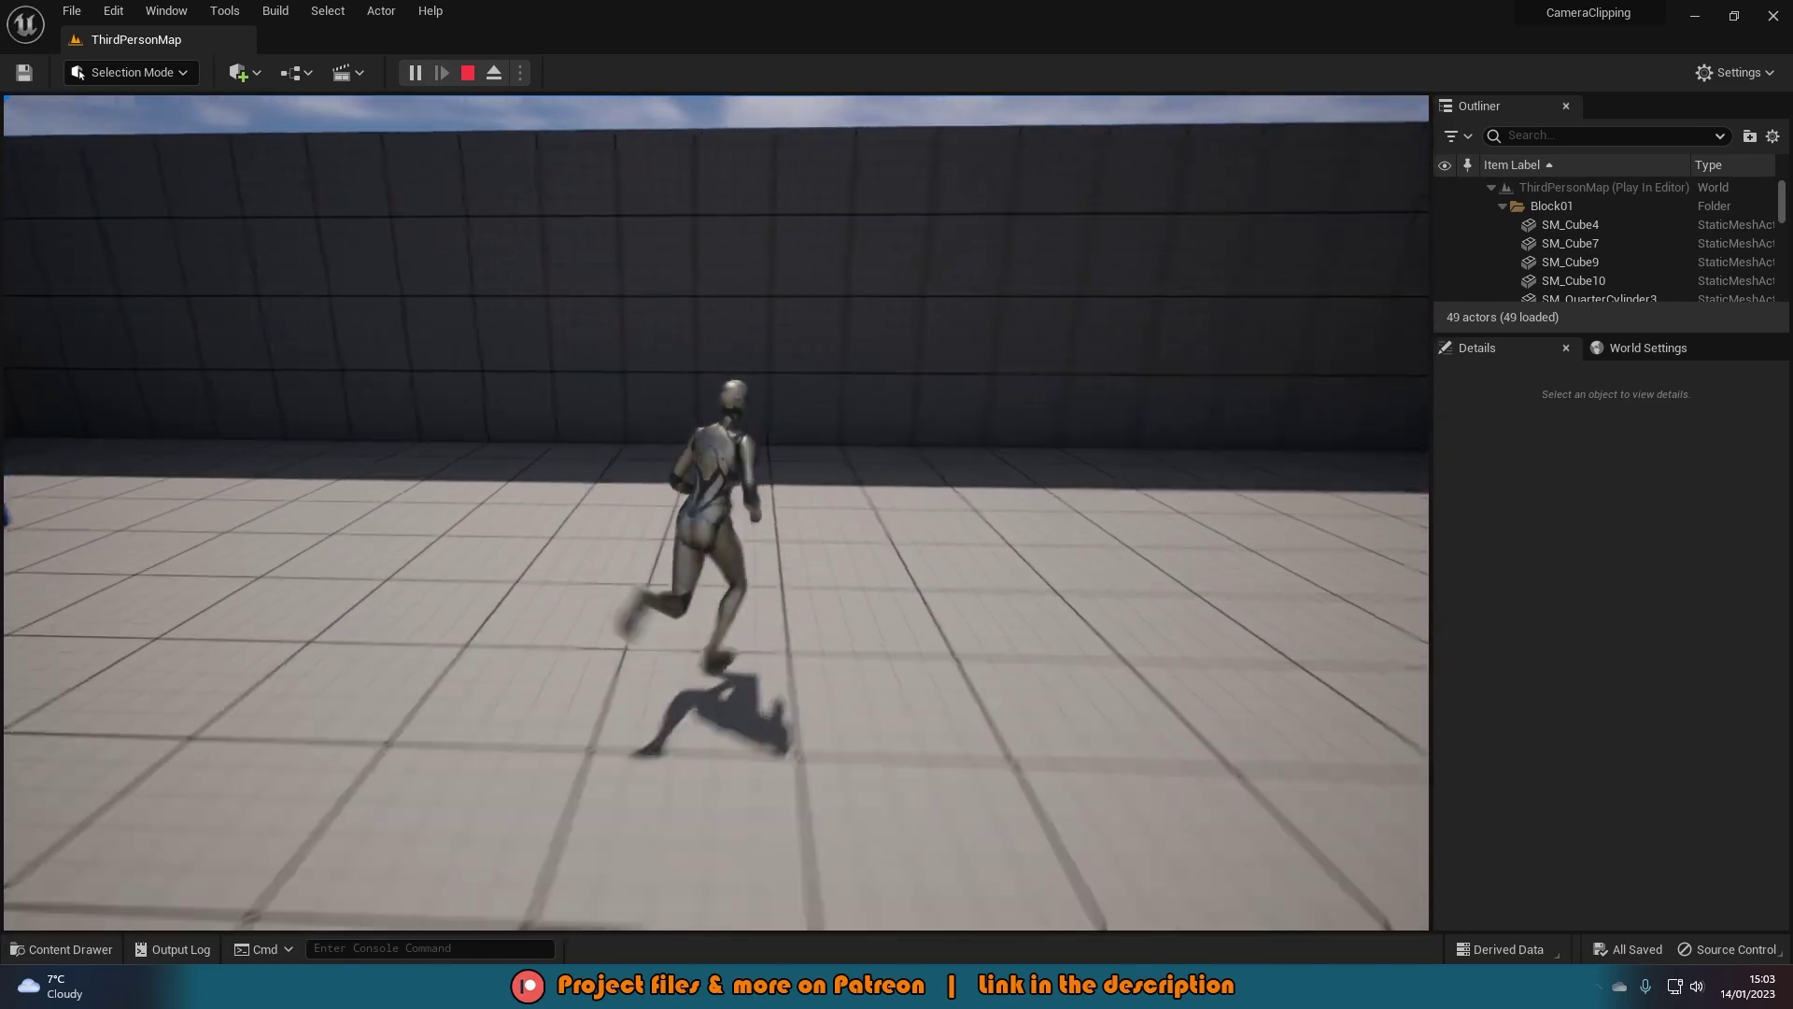
key(d)
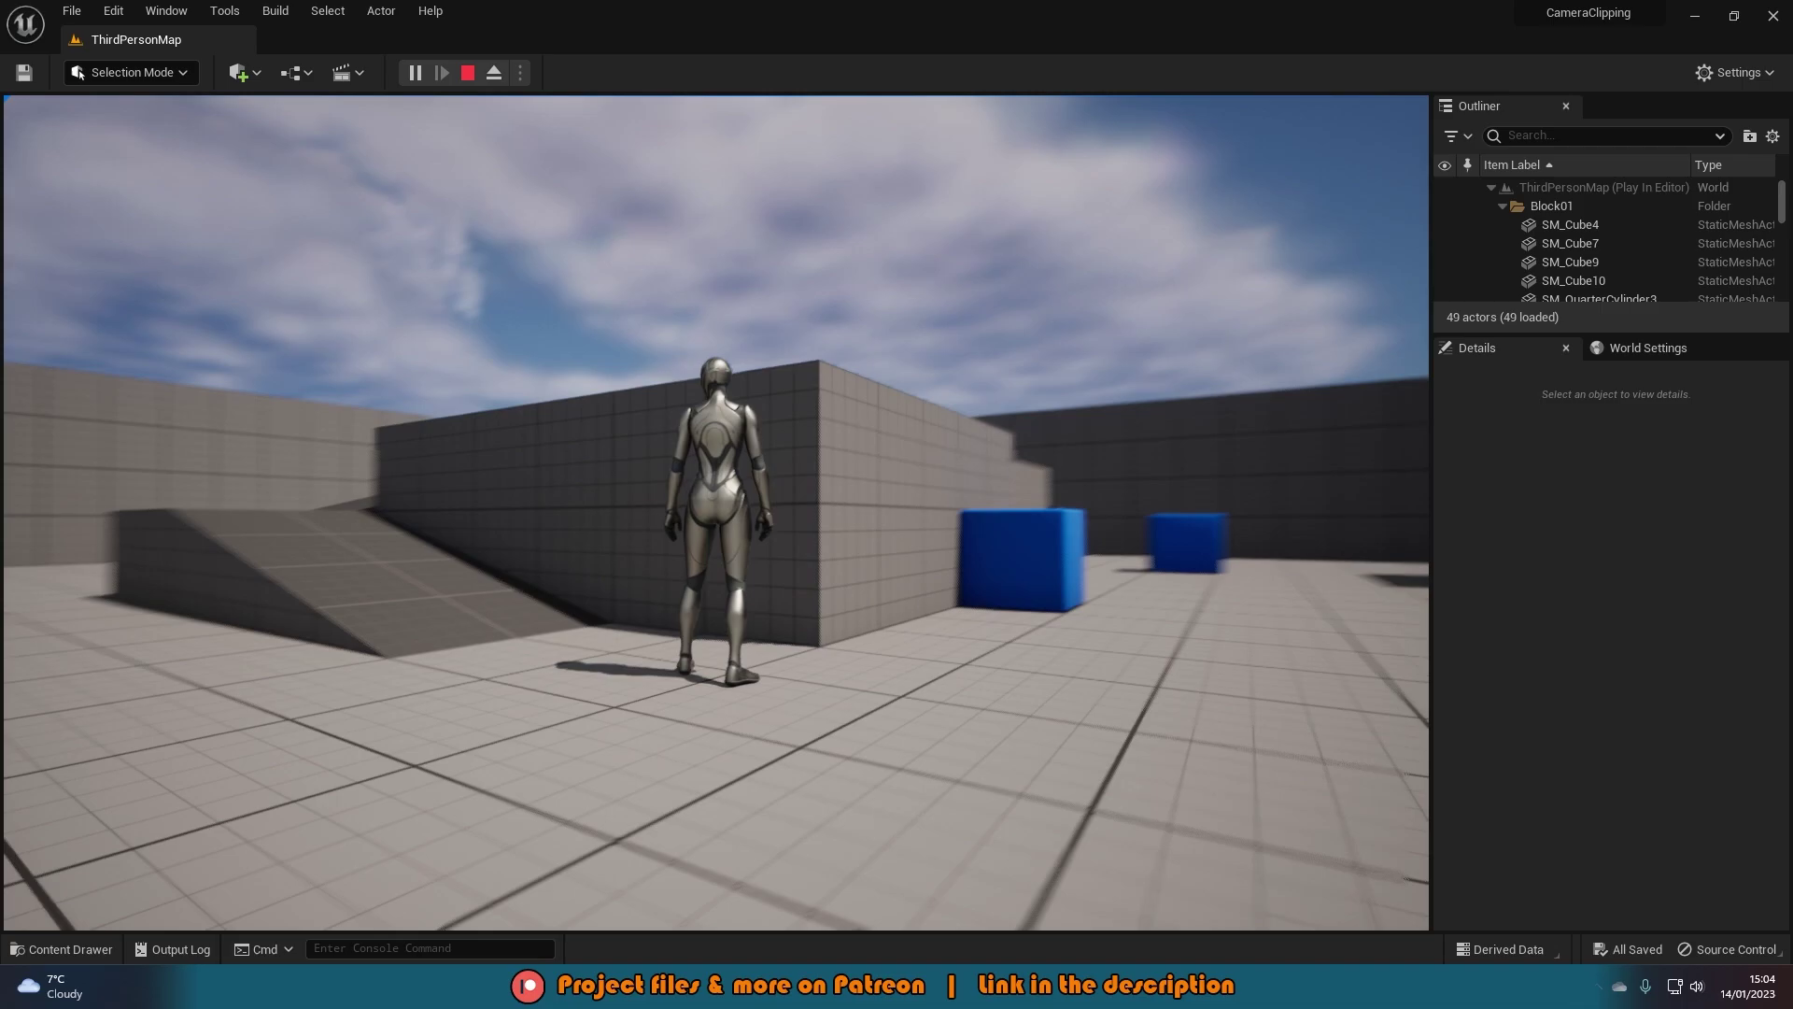
key(w)
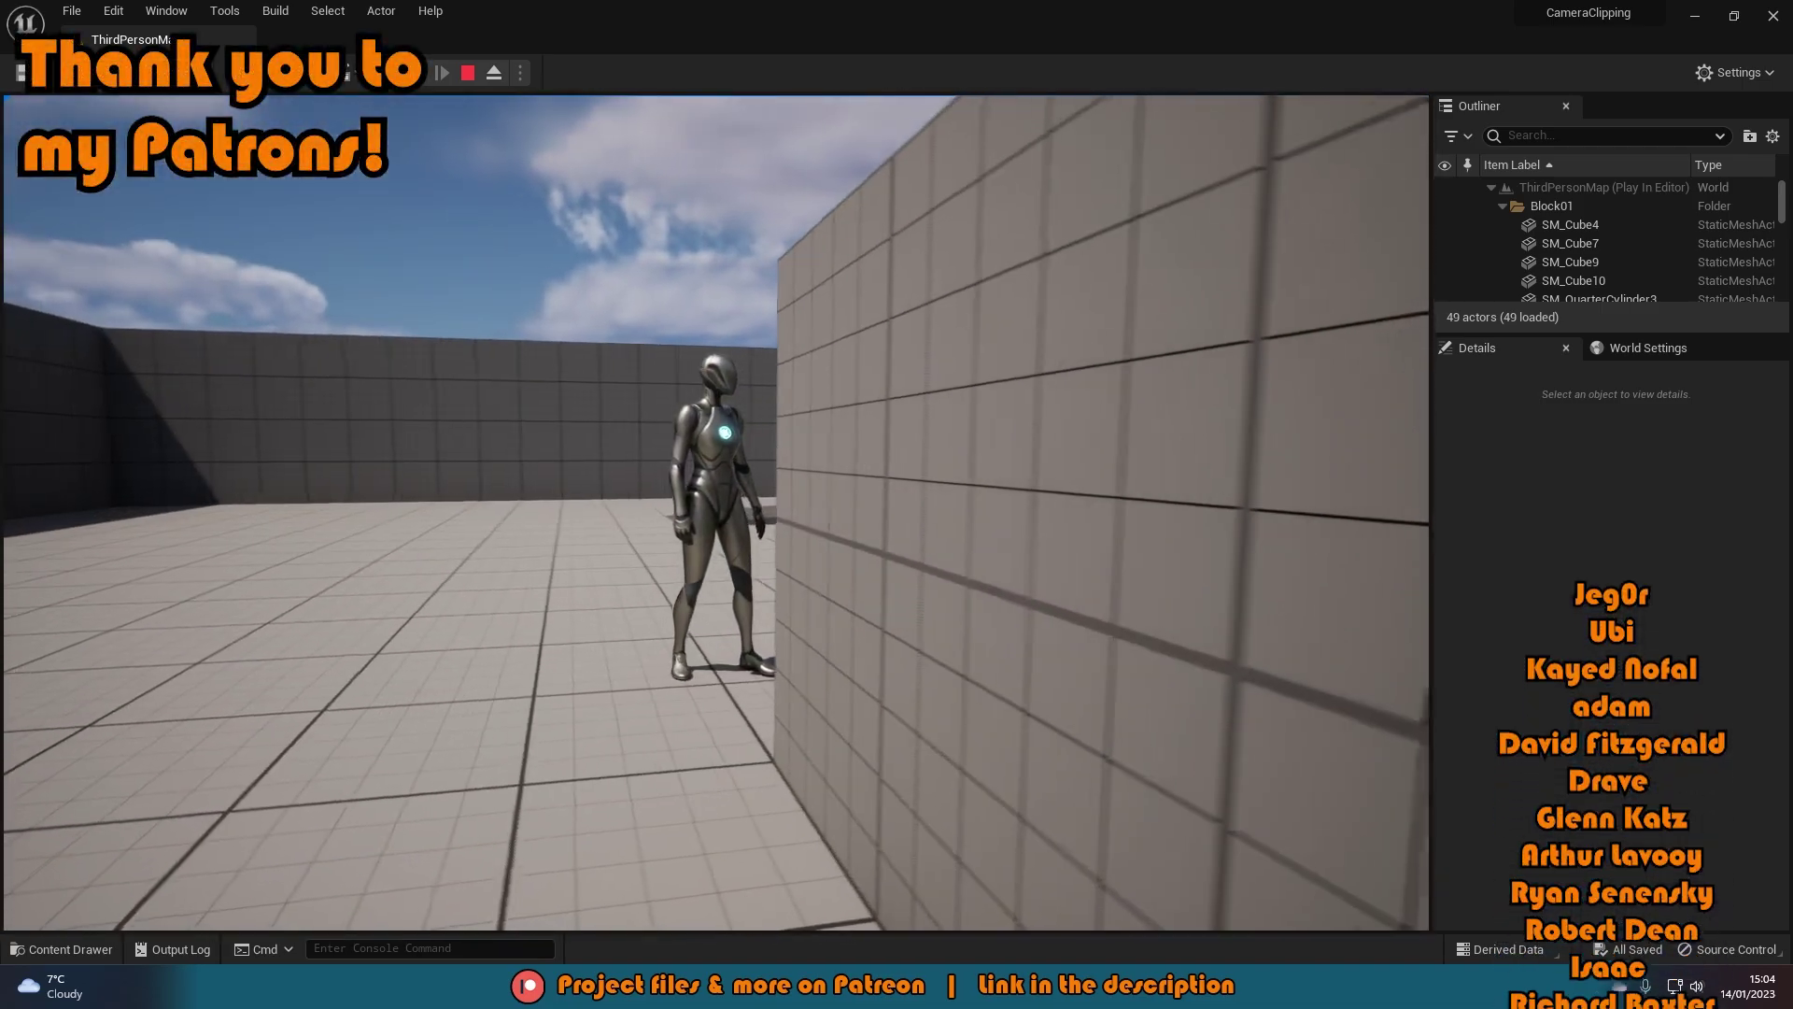
key(w)
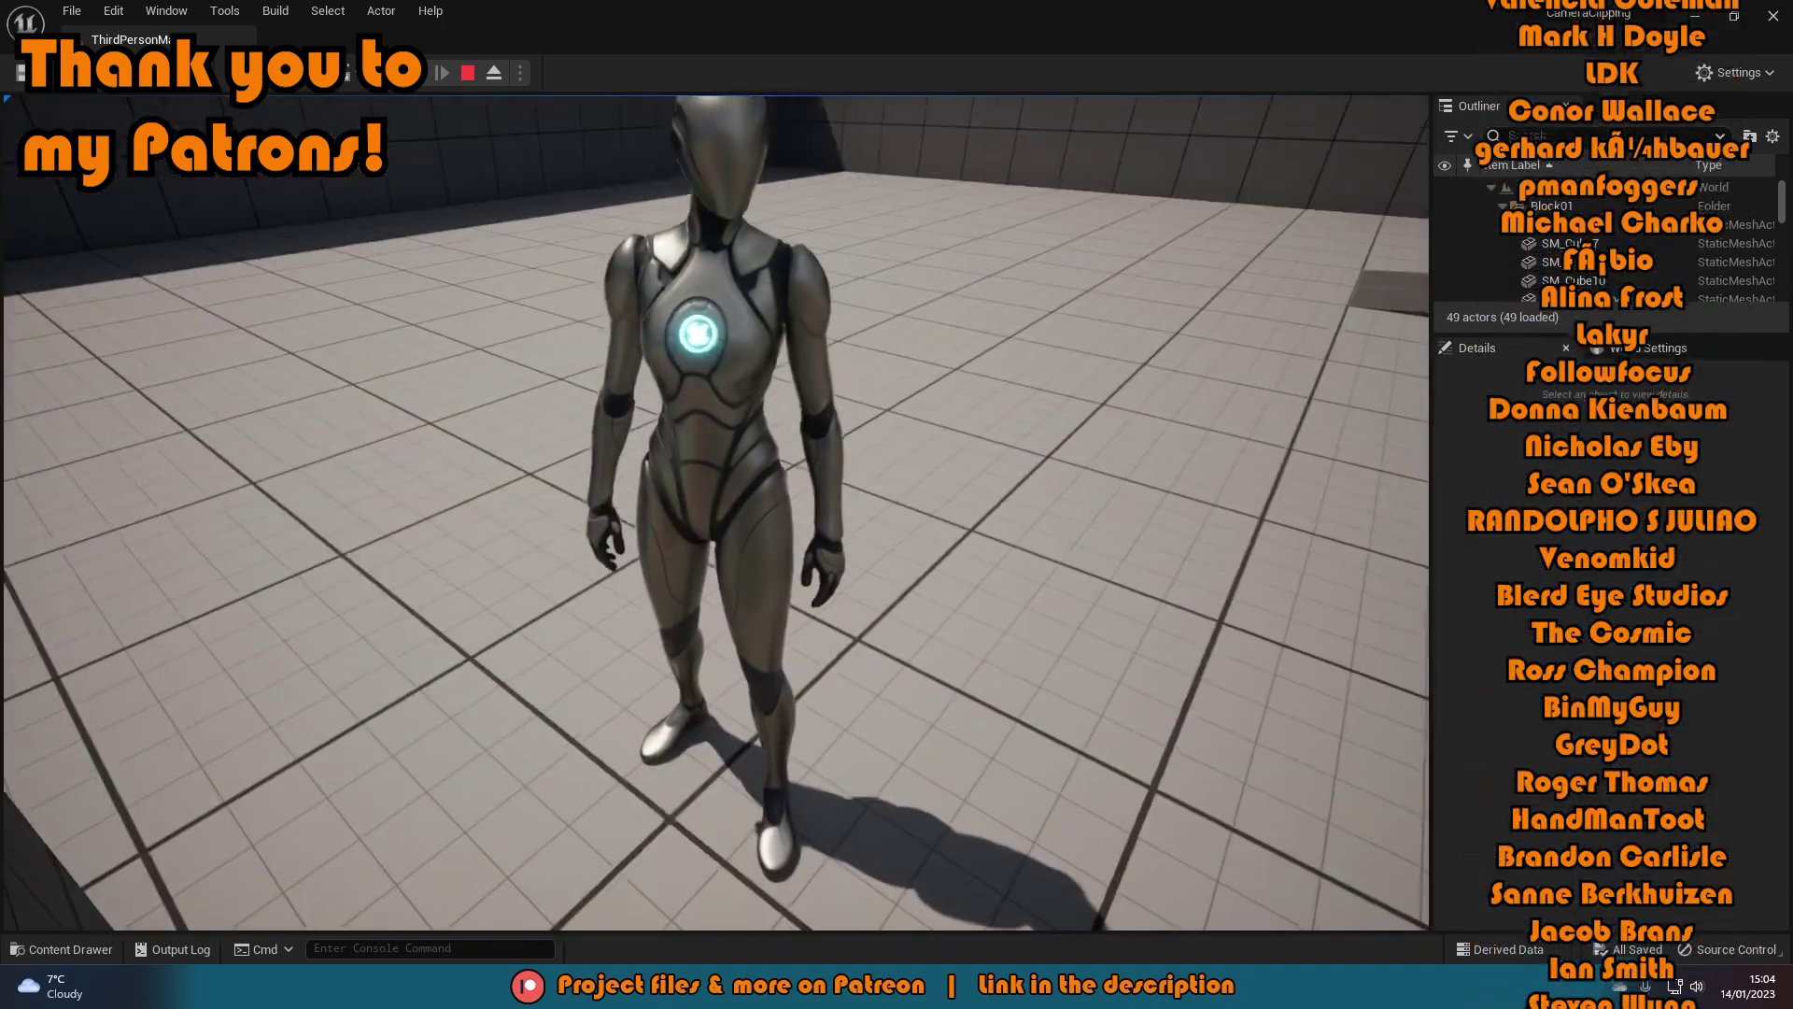
key(w)
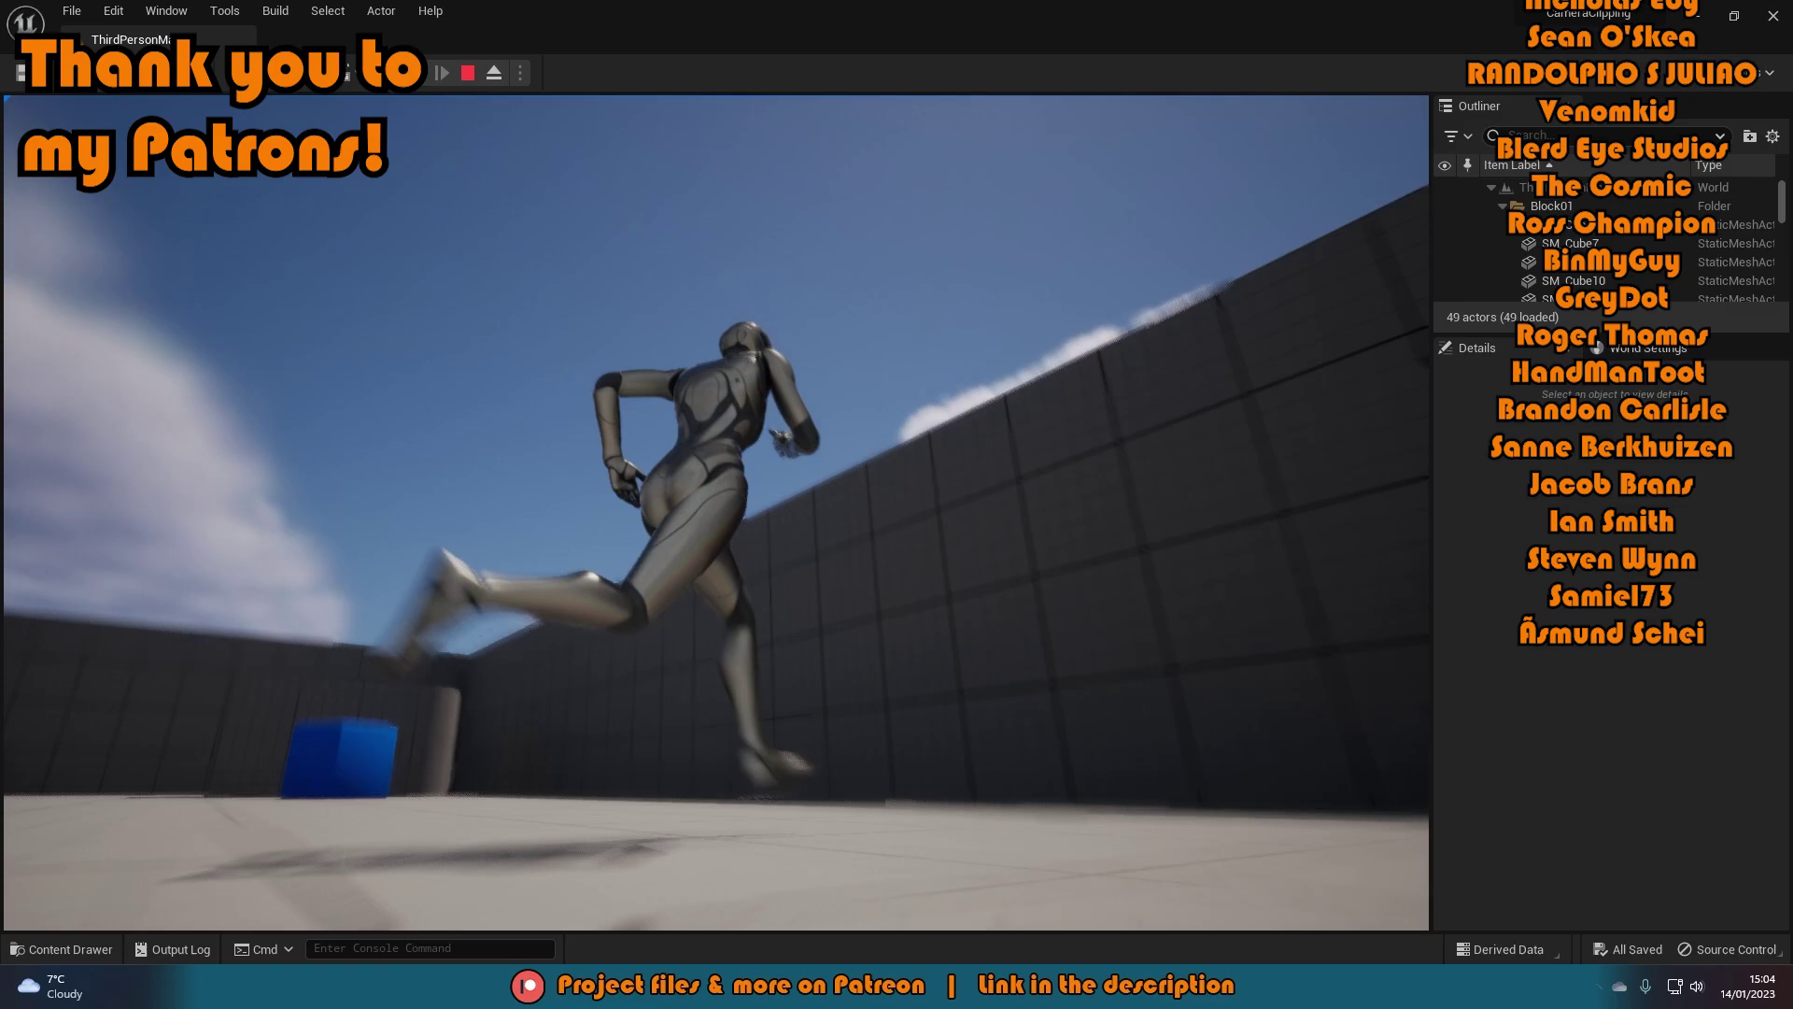